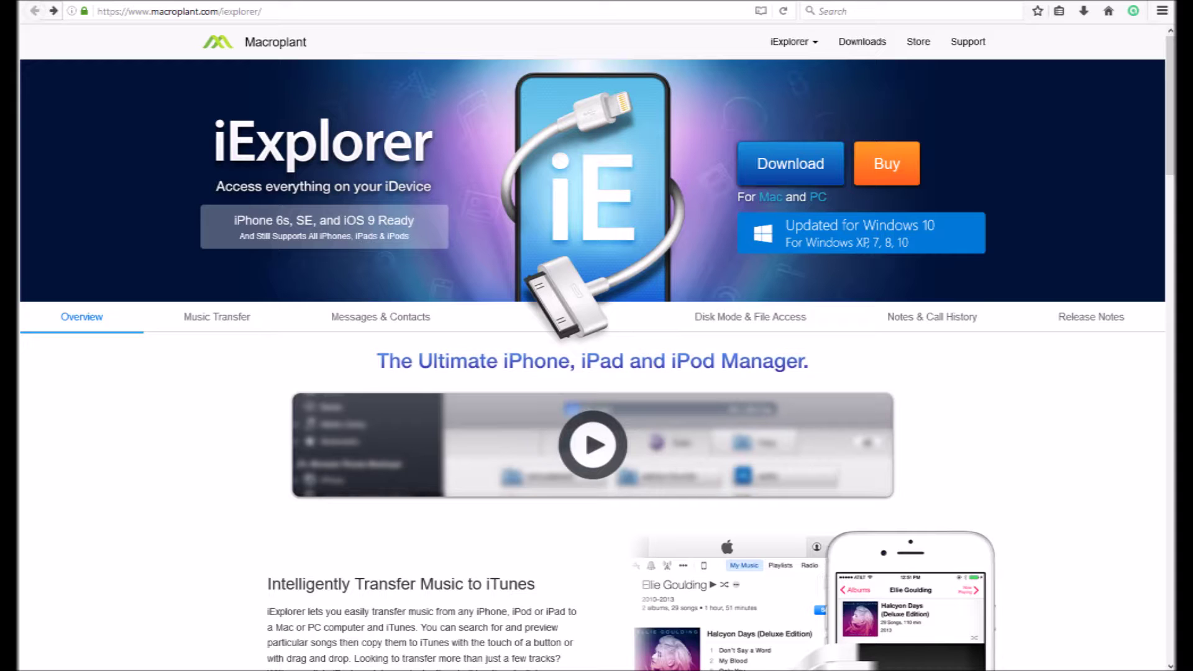
- Select the full macroplant.com/iexplorer address in Firefox's address bar
left_click(180, 11)
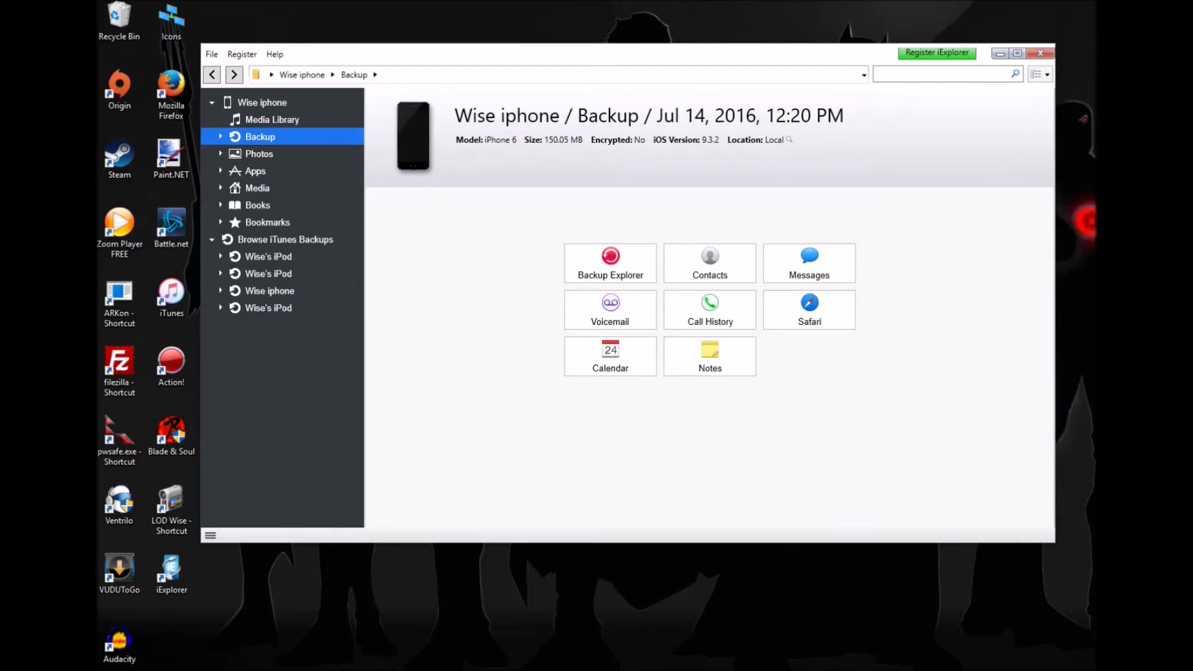
- Expand Backup and Backup Explorer, then load the backup's domain folders such as CameraRollDomain and HomeDomain
left_click(221, 137)
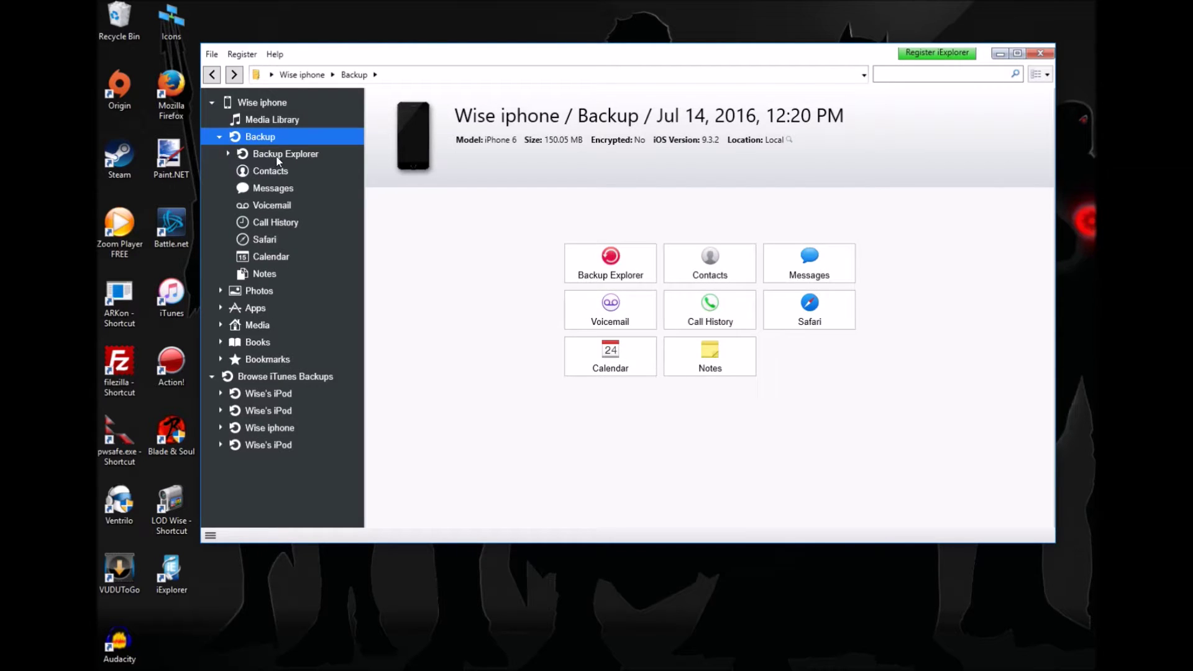
left_click(228, 154)
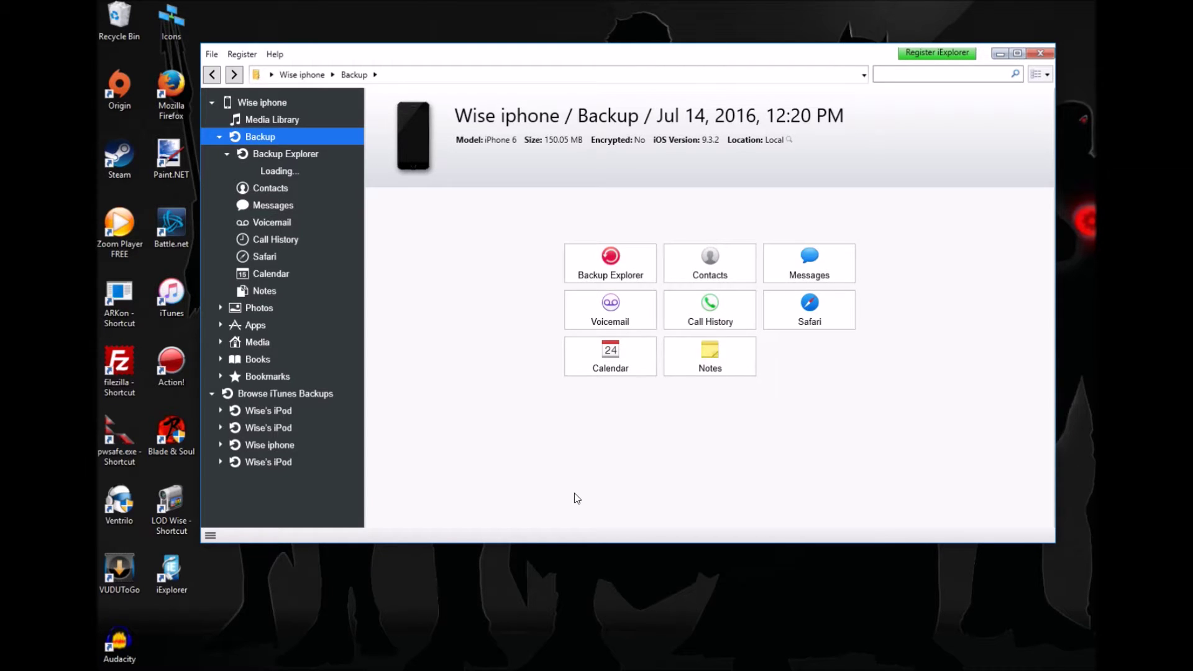
left_click(288, 156)
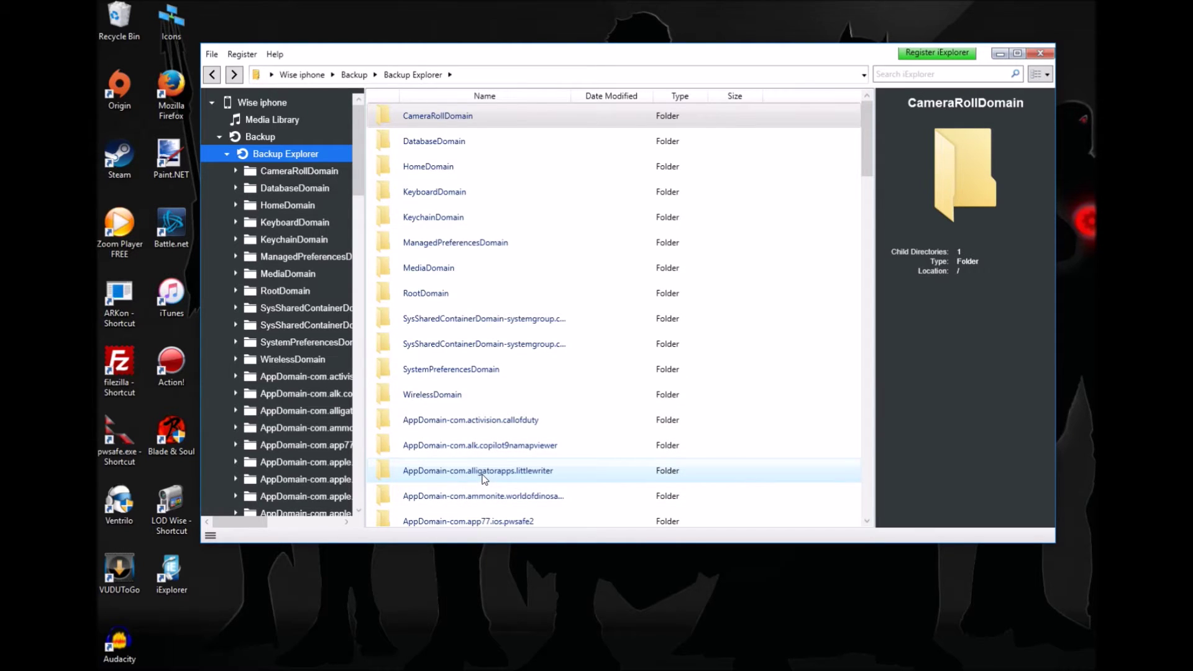
- Open the Documents folder inside the bethsoft Fallout app domain
scroll(603, 484, "down", 2)
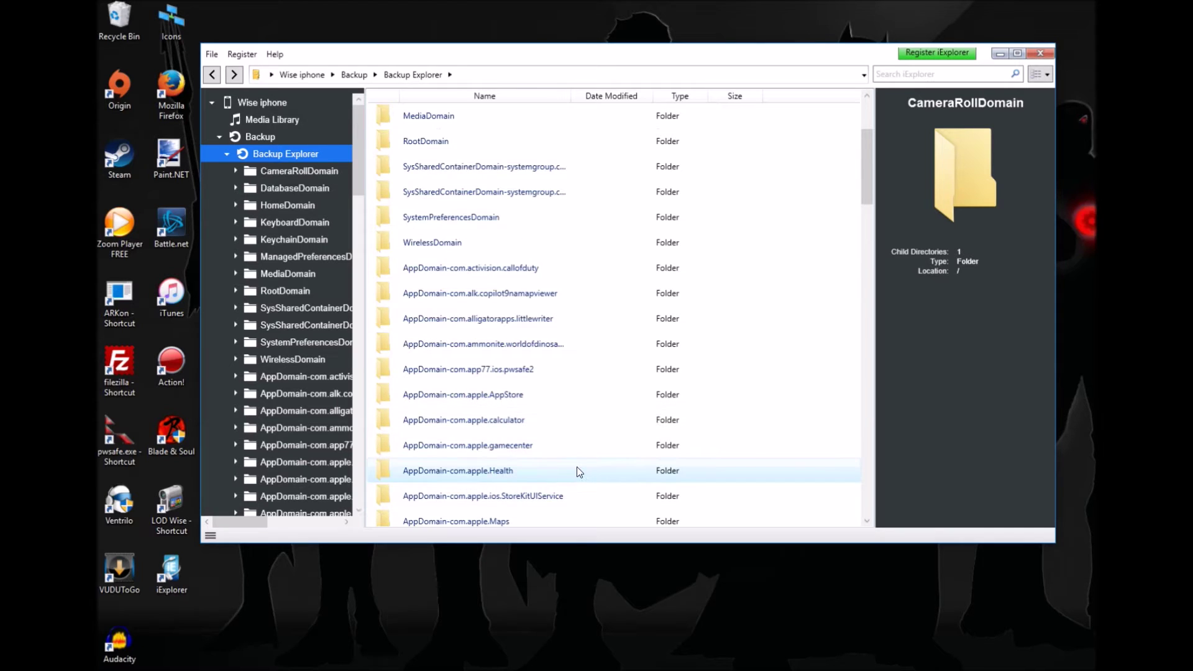
scroll(577, 467, "down", 4)
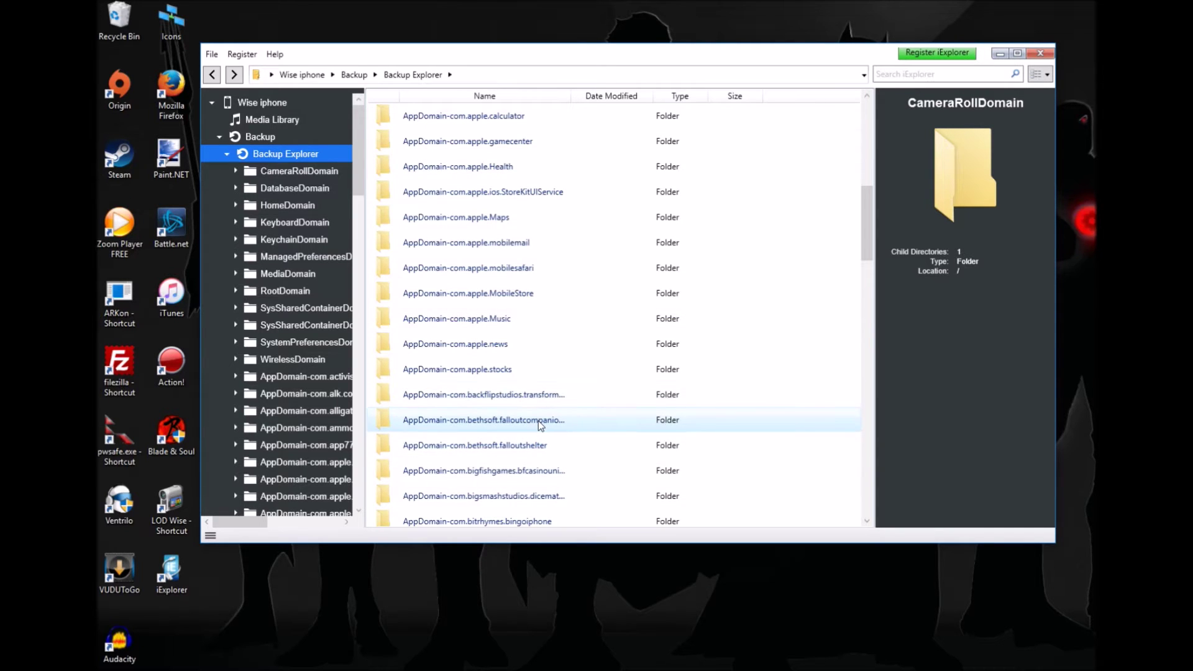
left_click(540, 425)
double_click(536, 424)
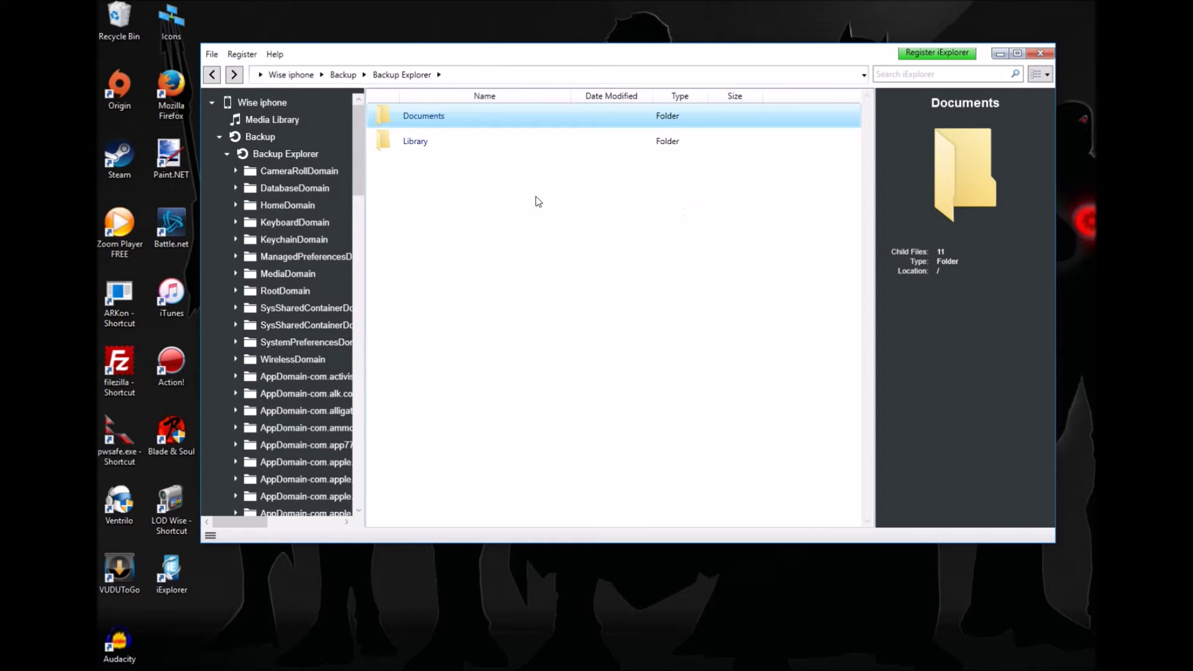
double_click(446, 123)
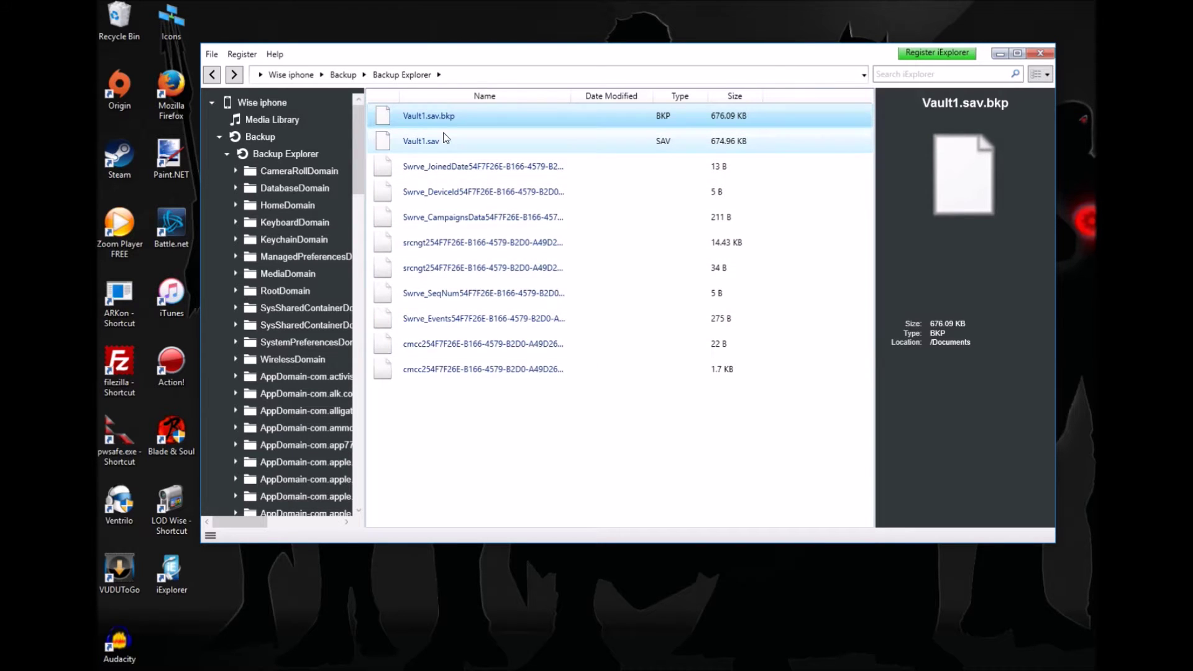
- Select both Vault1.sav.bkp and Vault1.sav and bring up their actions menu
left_click(425, 118)
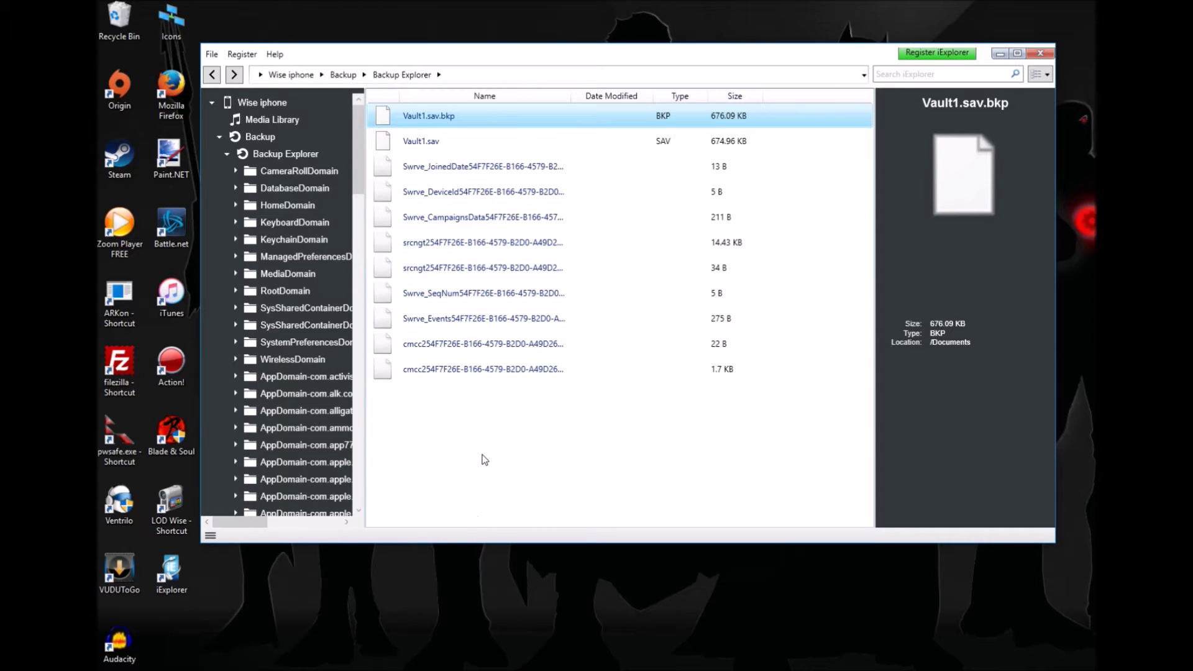
left_click(421, 144, "ctrl")
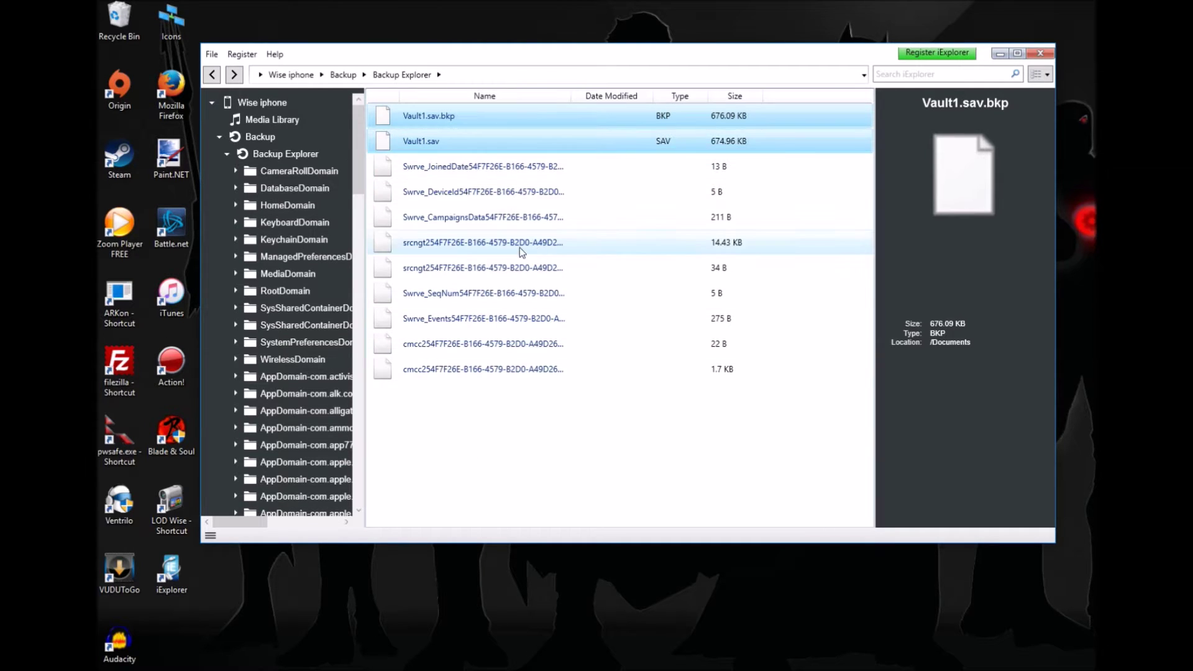
right_click(478, 118)
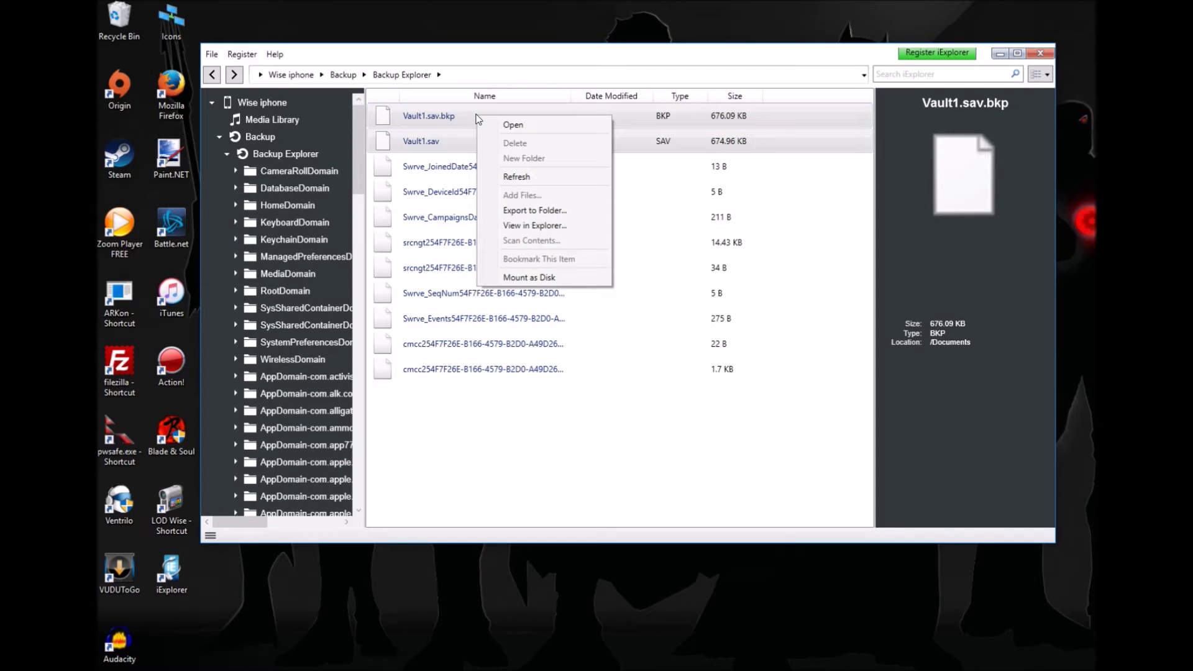
- Export Vault1.sav and Vault1.sav.bkp to the Desktop and move the iExplorer window aside
left_click(575, 210)
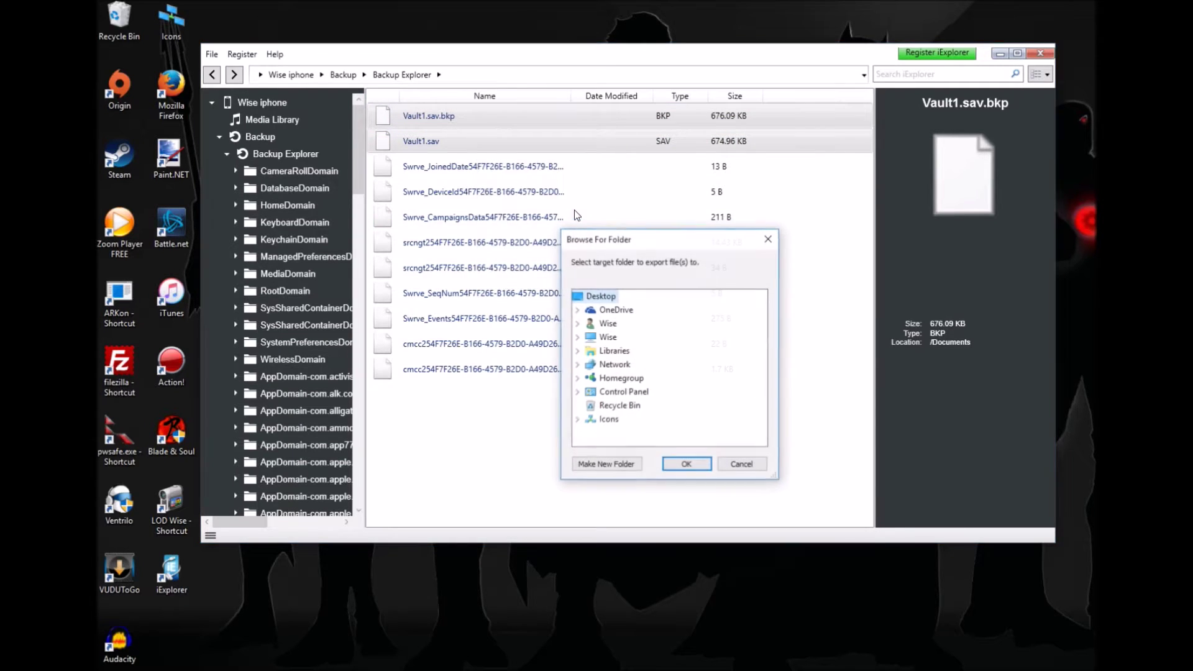
left_click(686, 465)
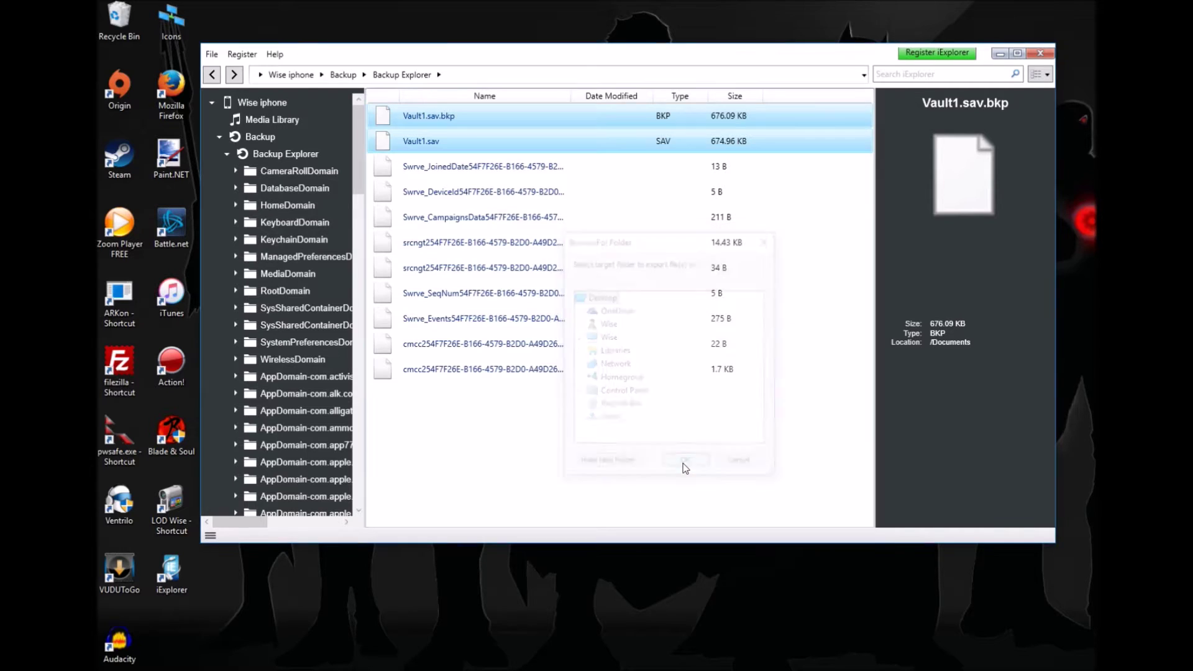
left_click_drag(330, 50, 419, 54)
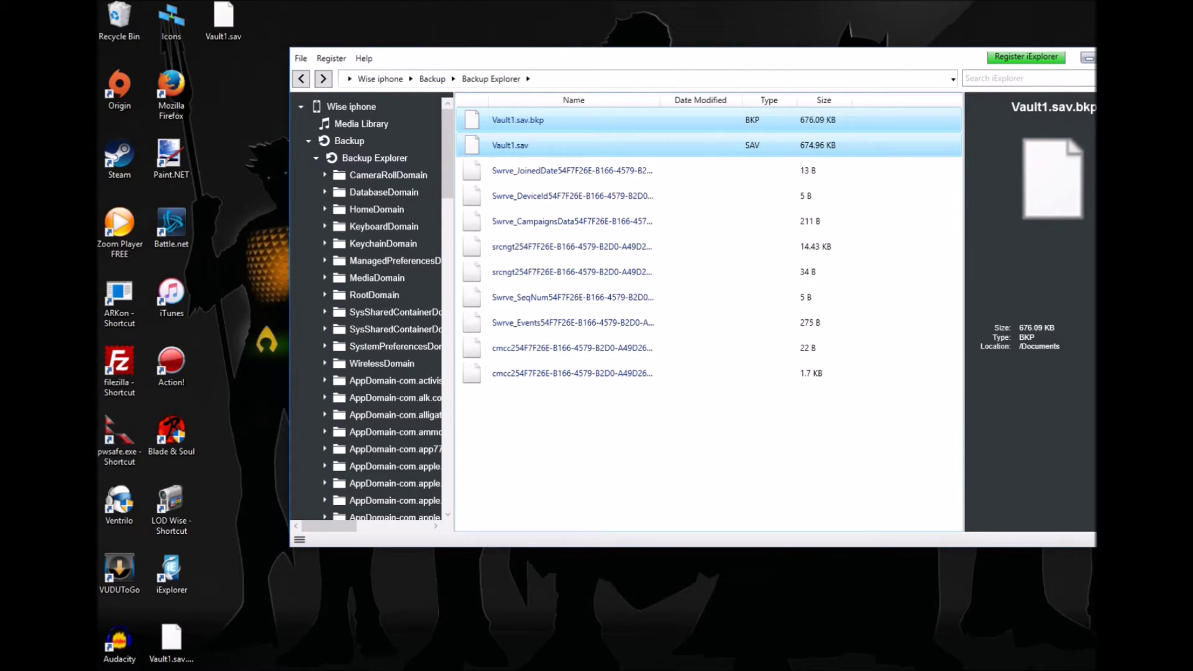
- Open Documents > My Games > Fallout Shelter in a new File Explorer window
key("super+e")
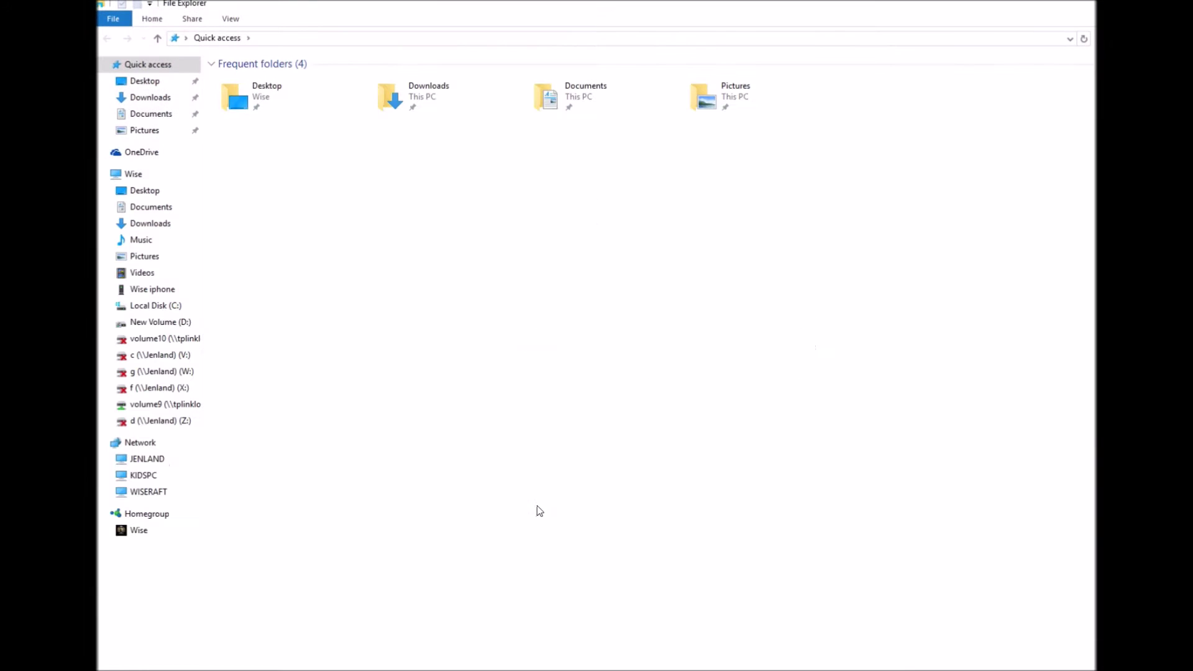
left_click(151, 114)
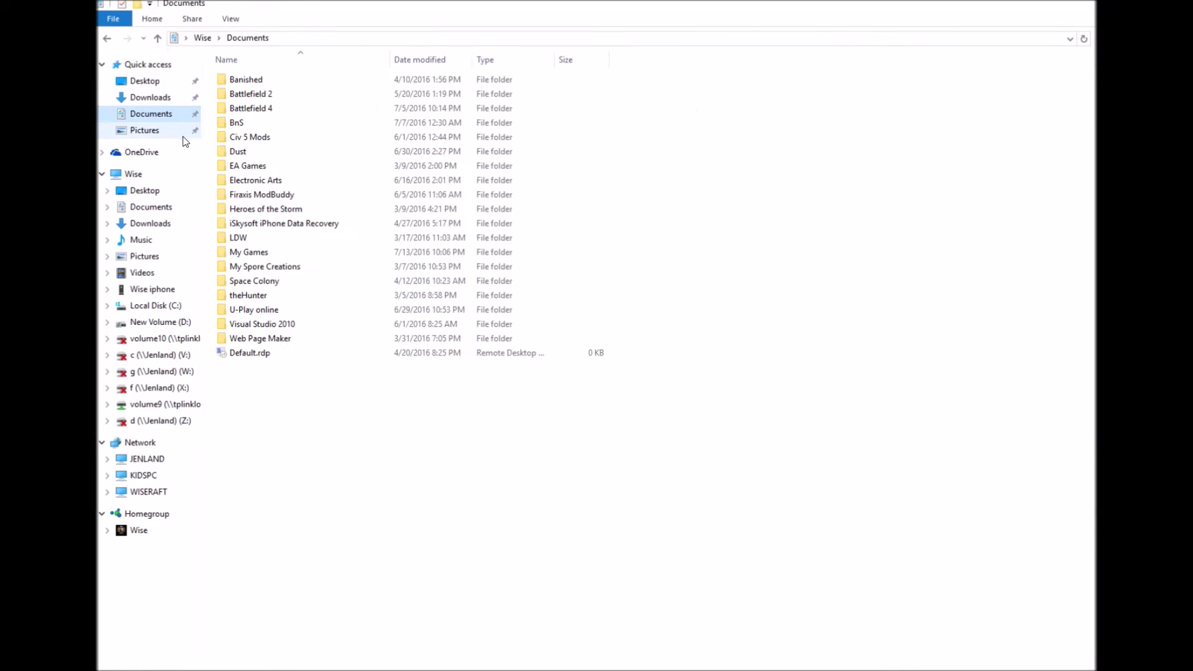
double_click(278, 257)
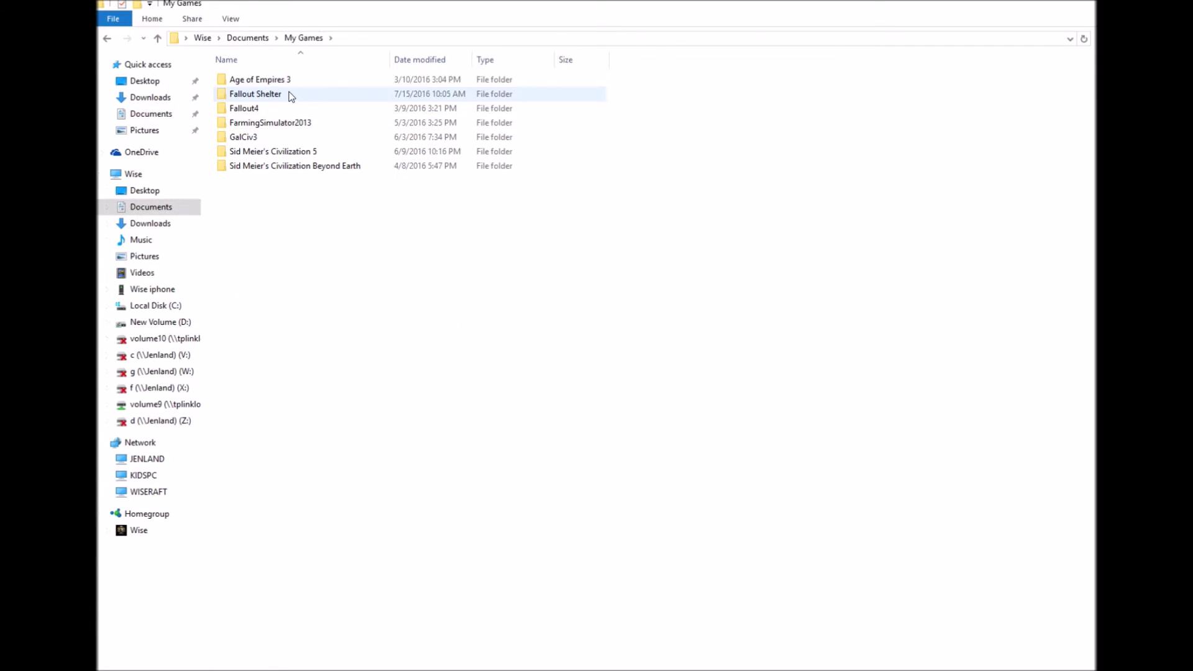
double_click(290, 96)
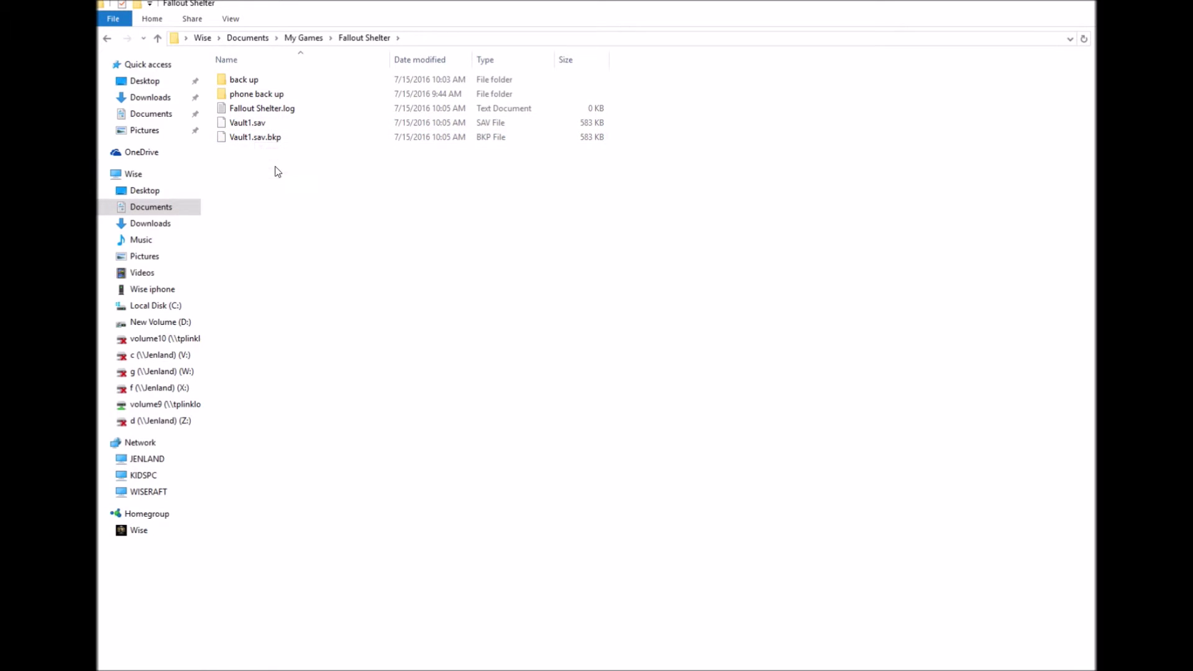
- Delete the old Vault1.sav and Vault1.sav.bkp, then shrink the window to reveal the desktop
left_click_drag(278, 172, 242, 128)
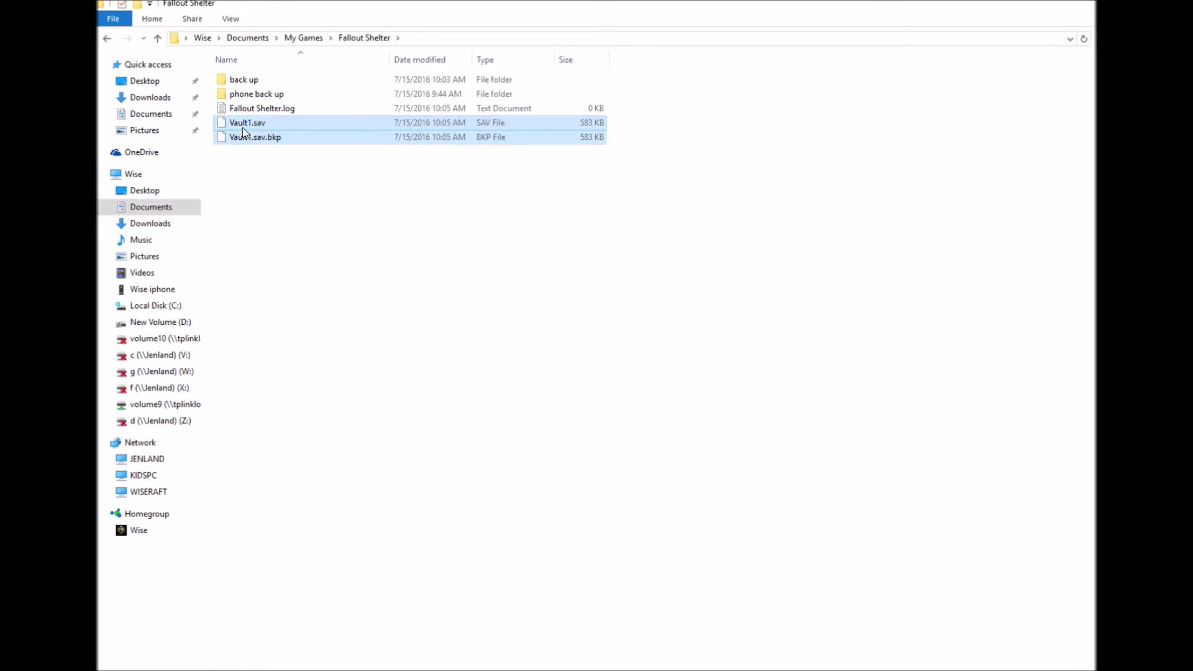
key("Delete")
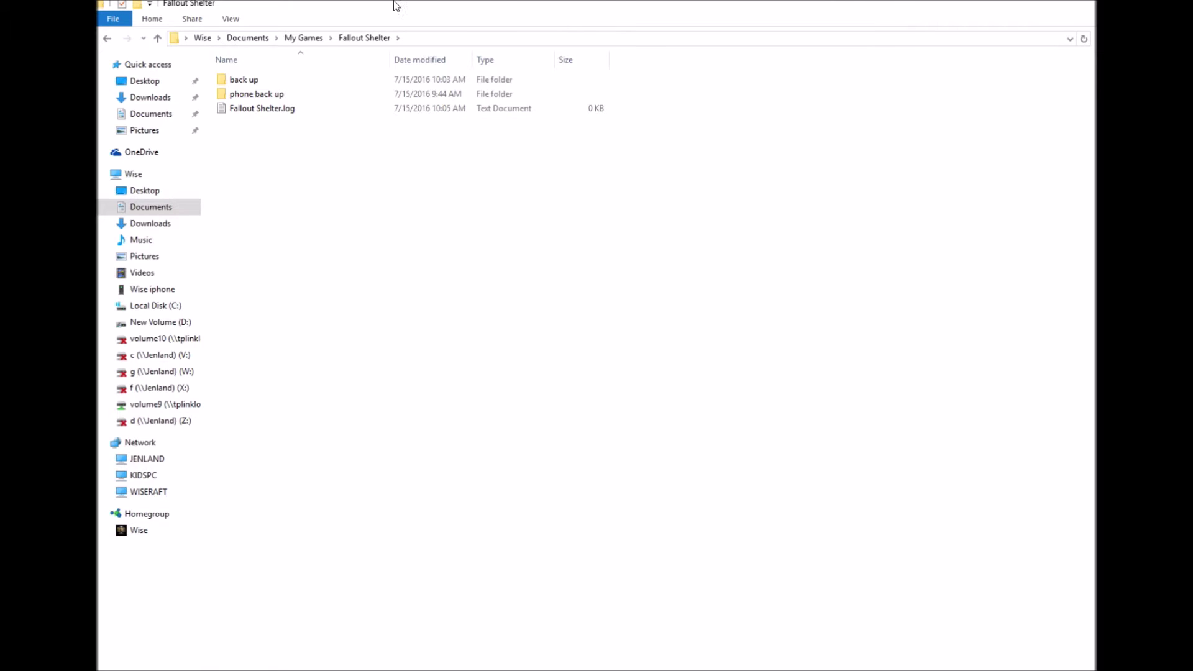
left_click_drag(396, 5, 554, 66)
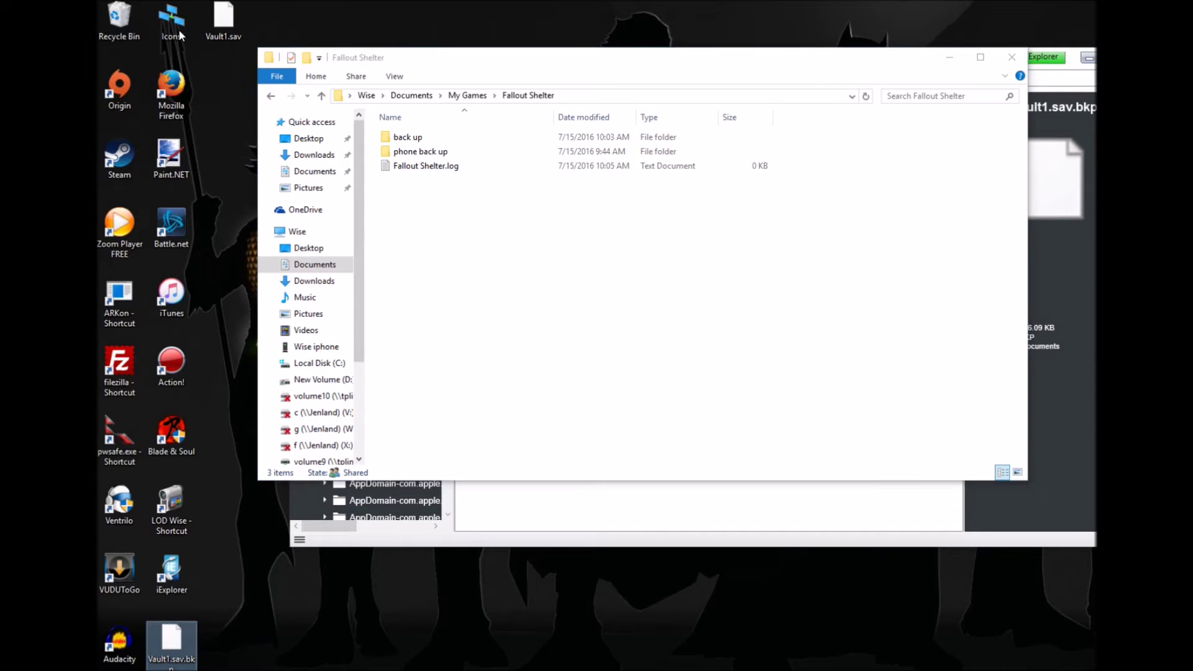
- Drag the exported desktop Vault1 files into Fallout Shelter, minimize iExplorer, then delete those files again
left_click_drag(474, 238, 477, 239)
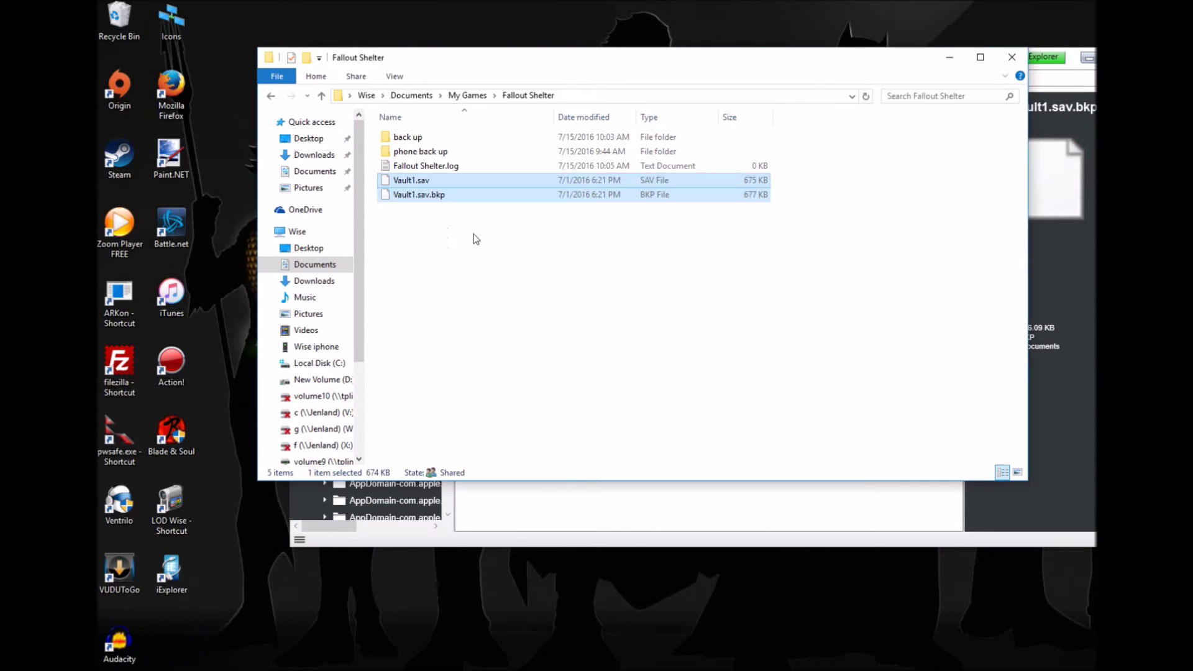
left_click(693, 539)
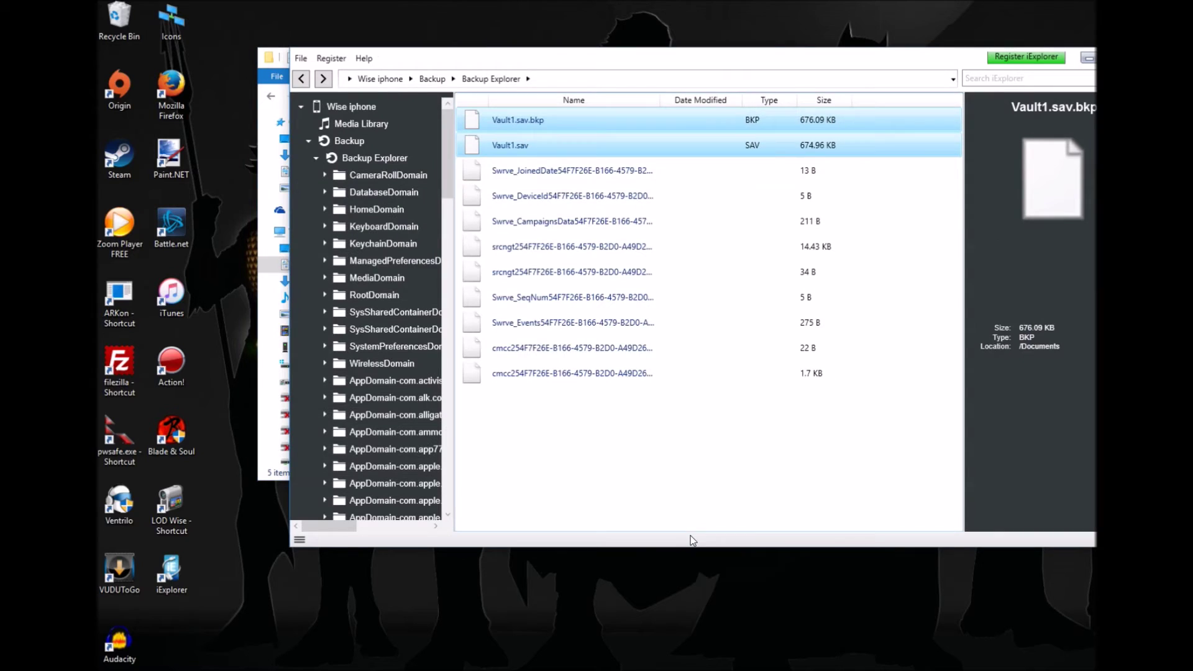
left_click(1091, 62)
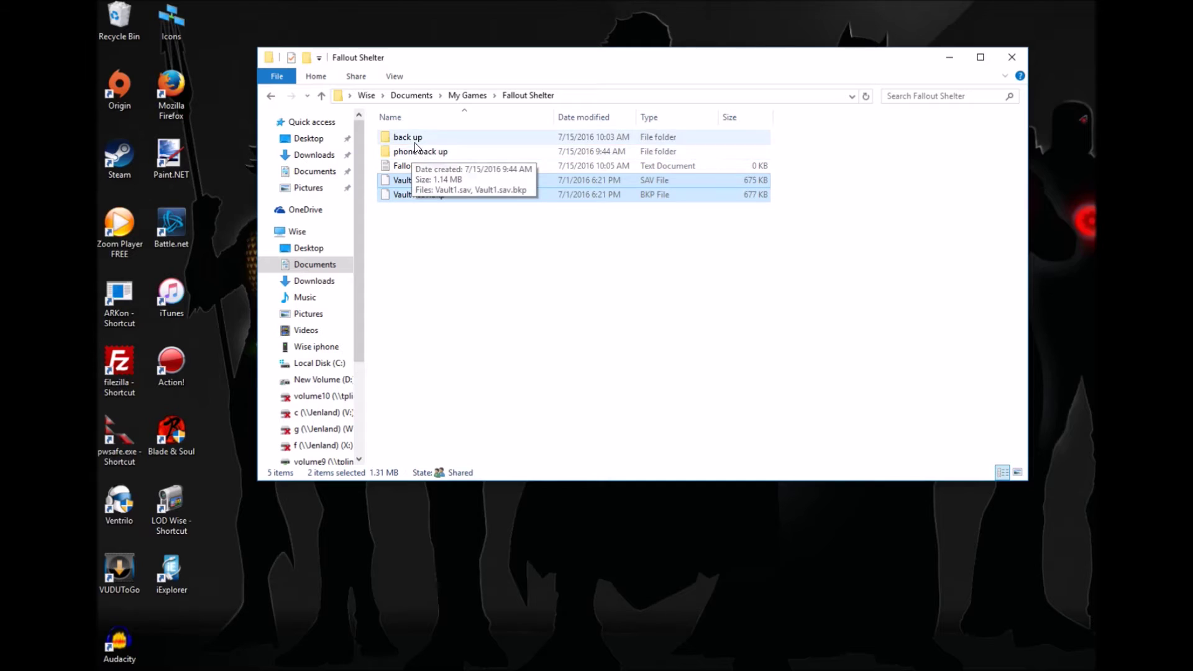
left_click(435, 229)
left_click_drag(422, 184, 420, 185)
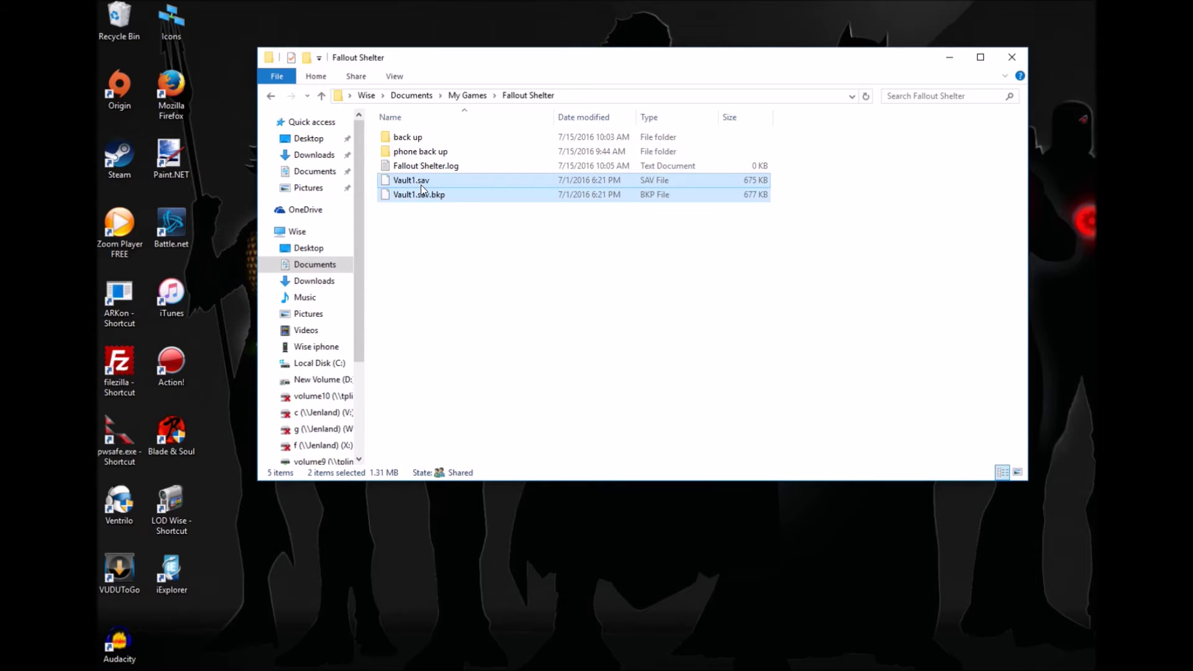
key("Delete")
- Copy the 119 KB Vault1 files from the back up folder into Fallout Shelter
left_click(415, 139)
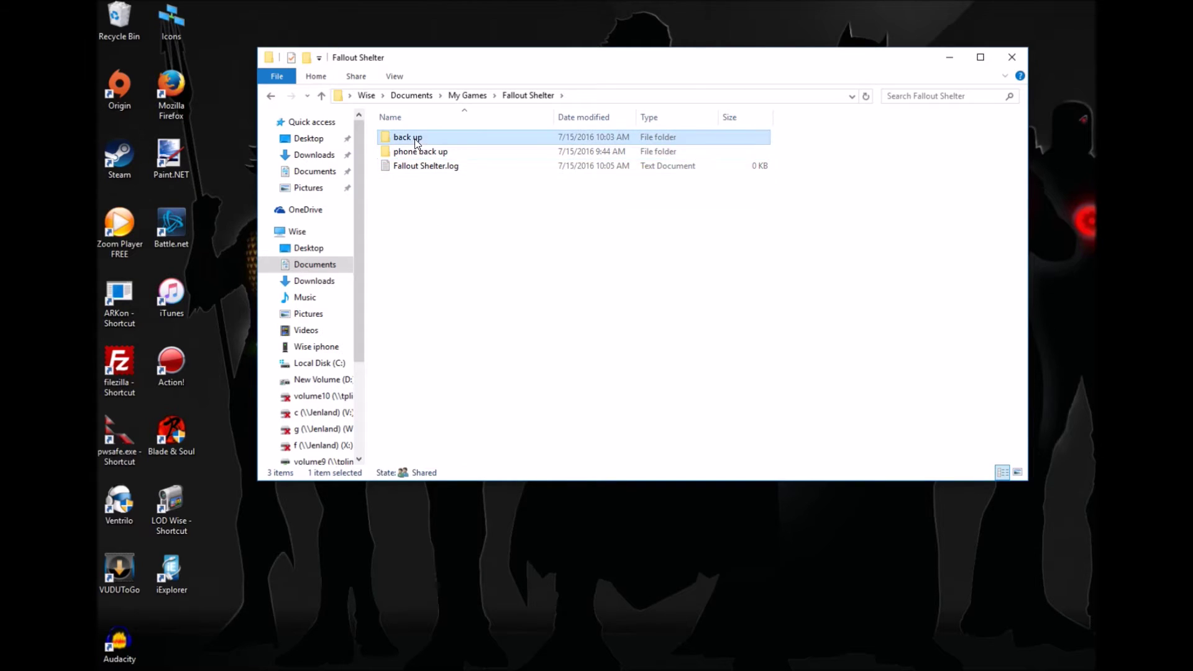
key("alt+Left")
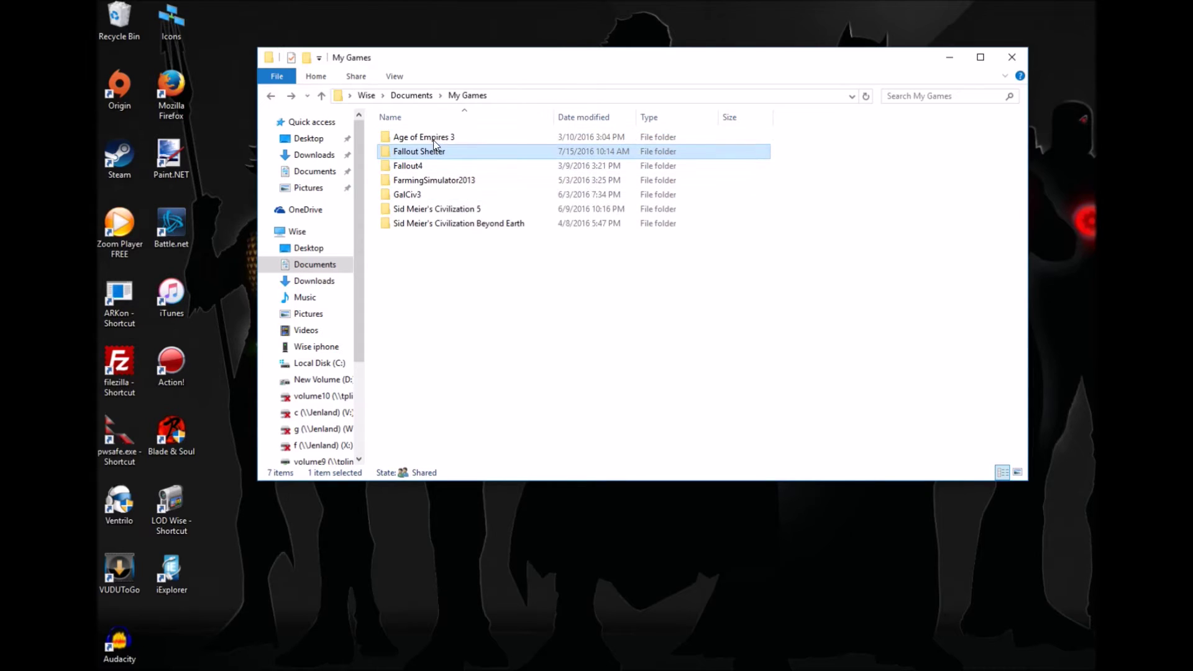
double_click(428, 156)
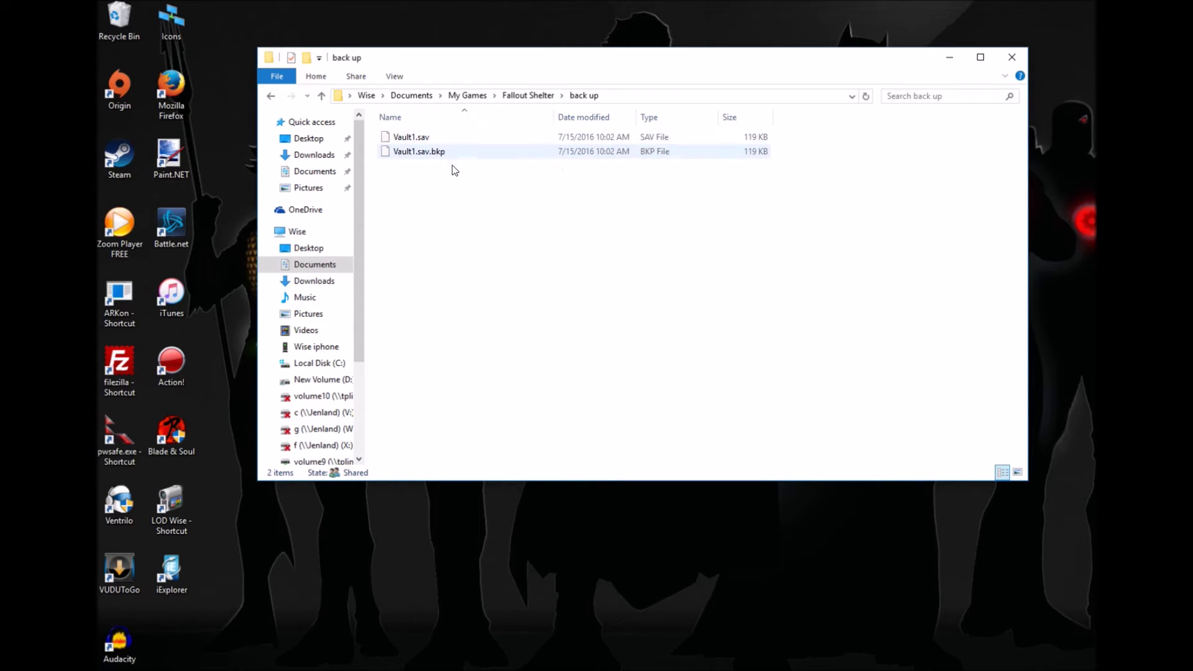
left_click_drag(455, 170, 419, 132)
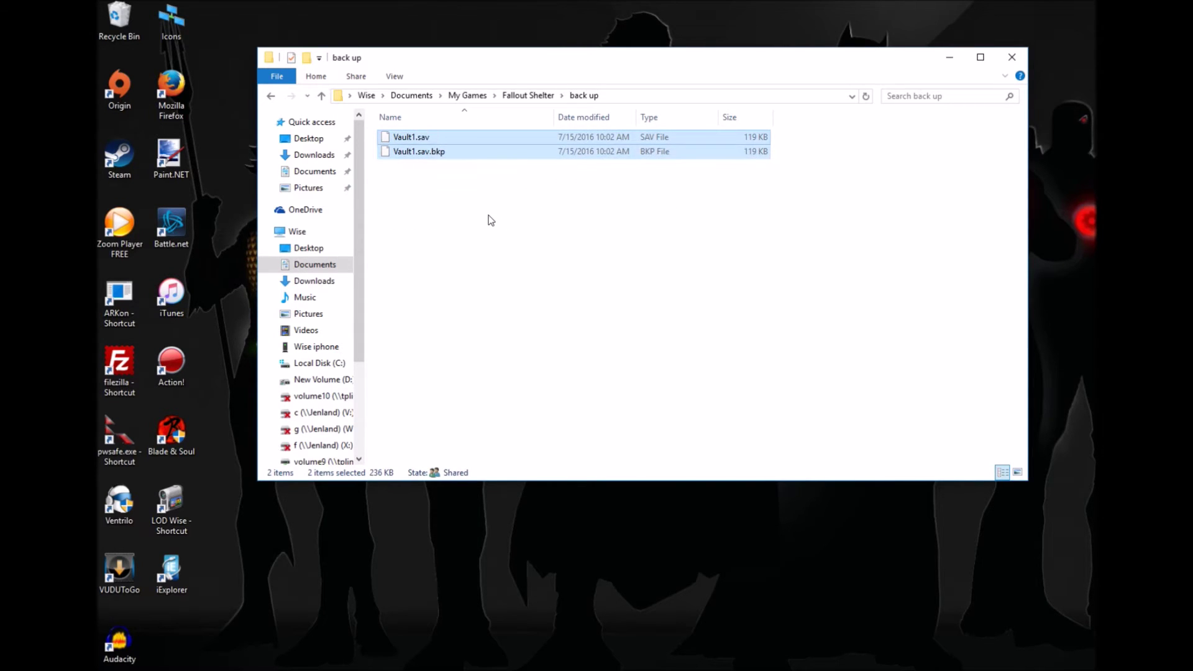
key("alt+Left")
key("ctrl+v")
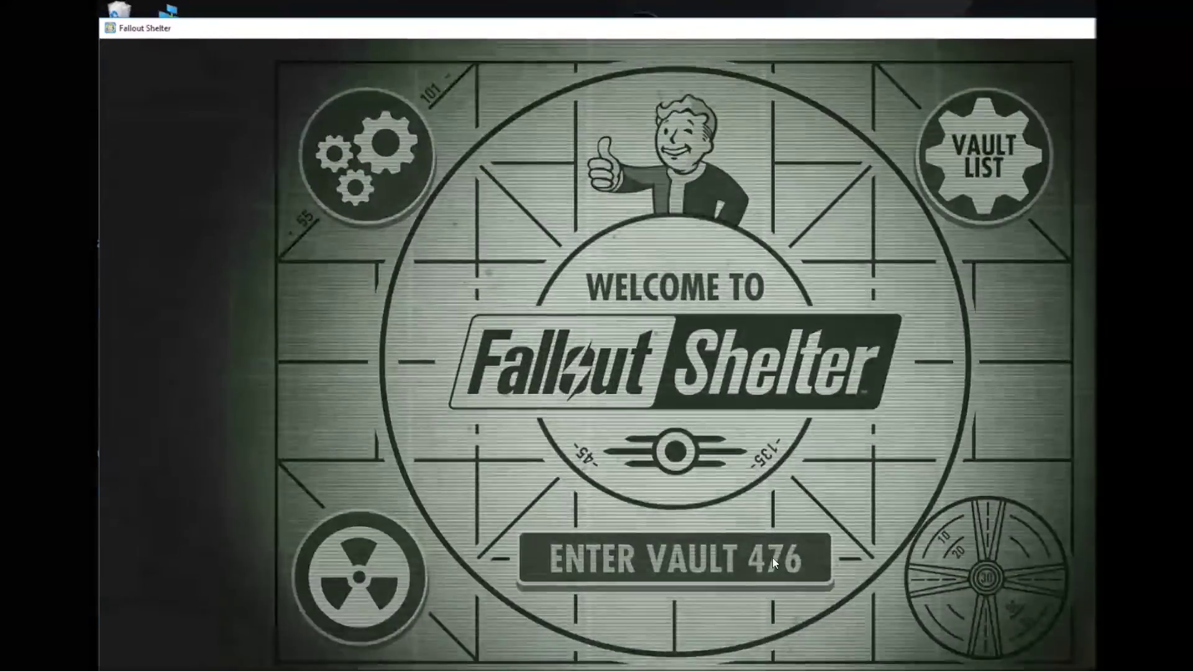
- Enter the existing small PC vault, zoom and pan across its rooms, then bring up the quit menu
left_click(773, 558)
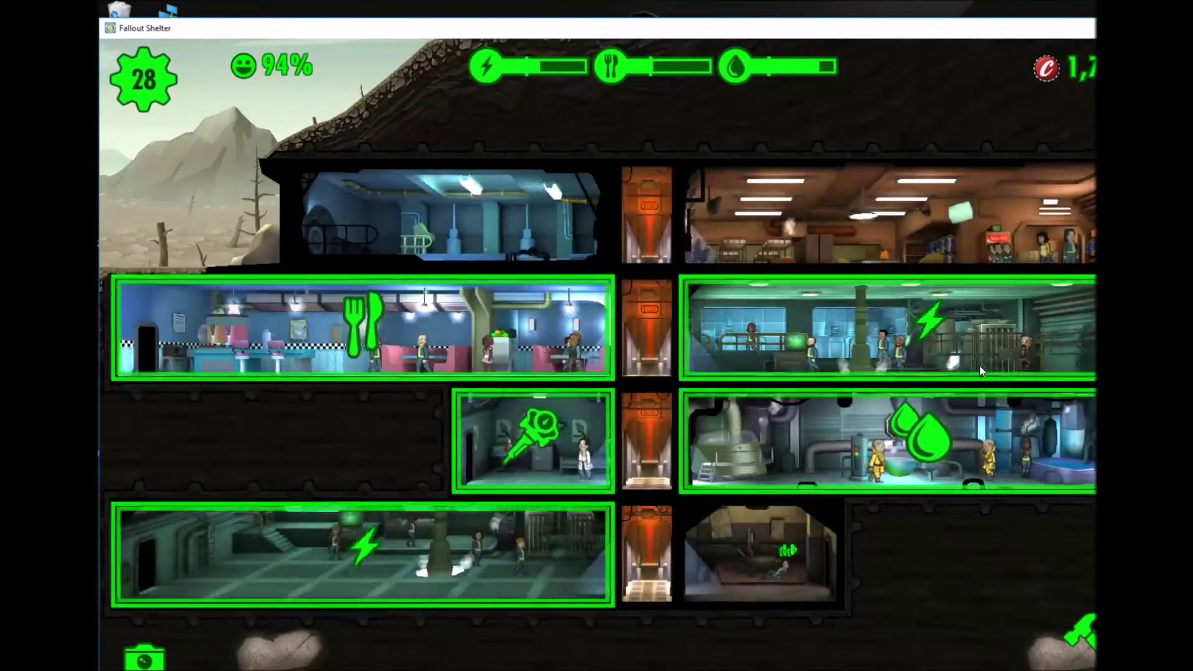
scroll(981, 354, "down", 4)
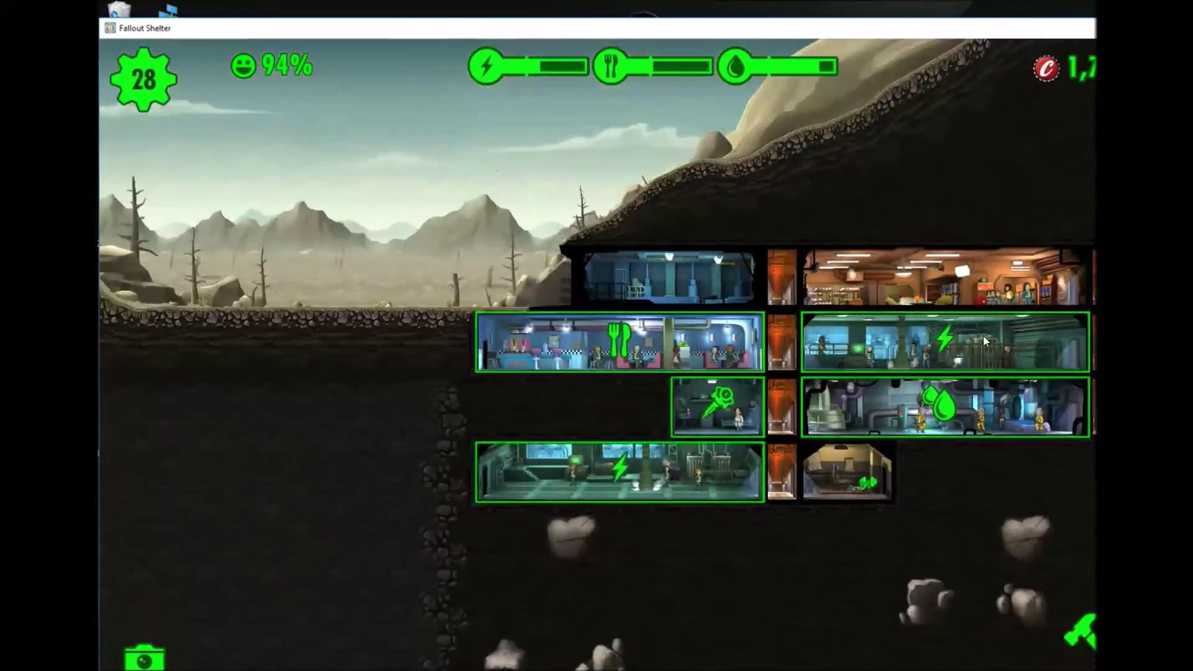
left_click_drag(954, 525, 639, 390)
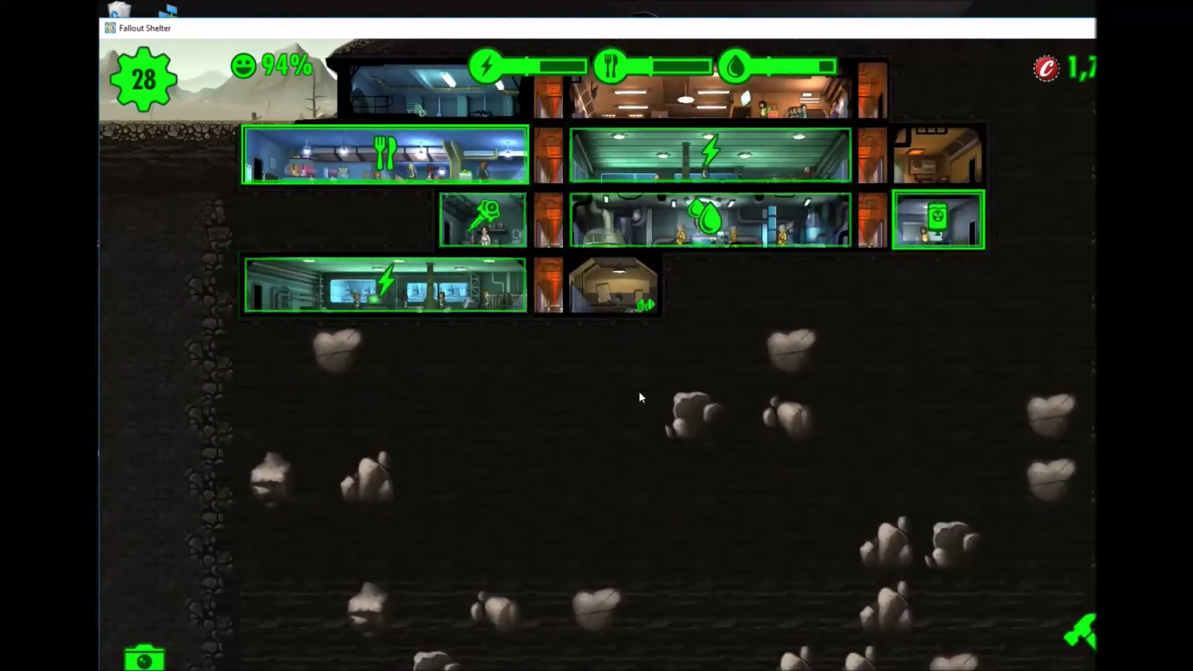
scroll(637, 404, "up", 2)
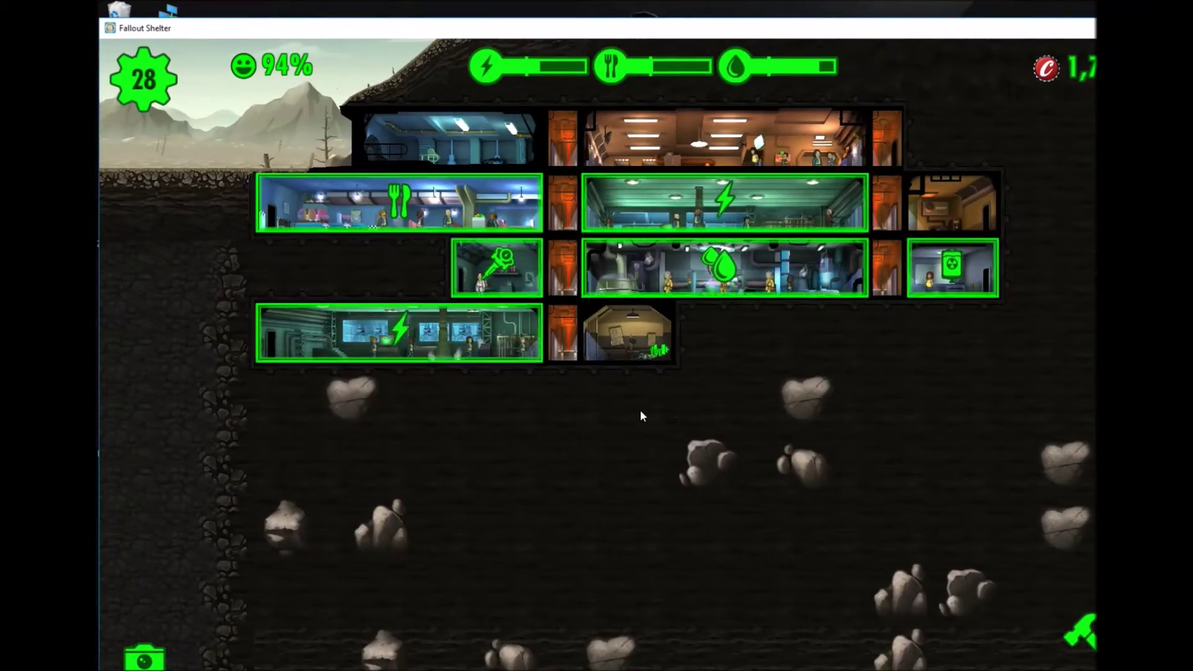
key("Escape")
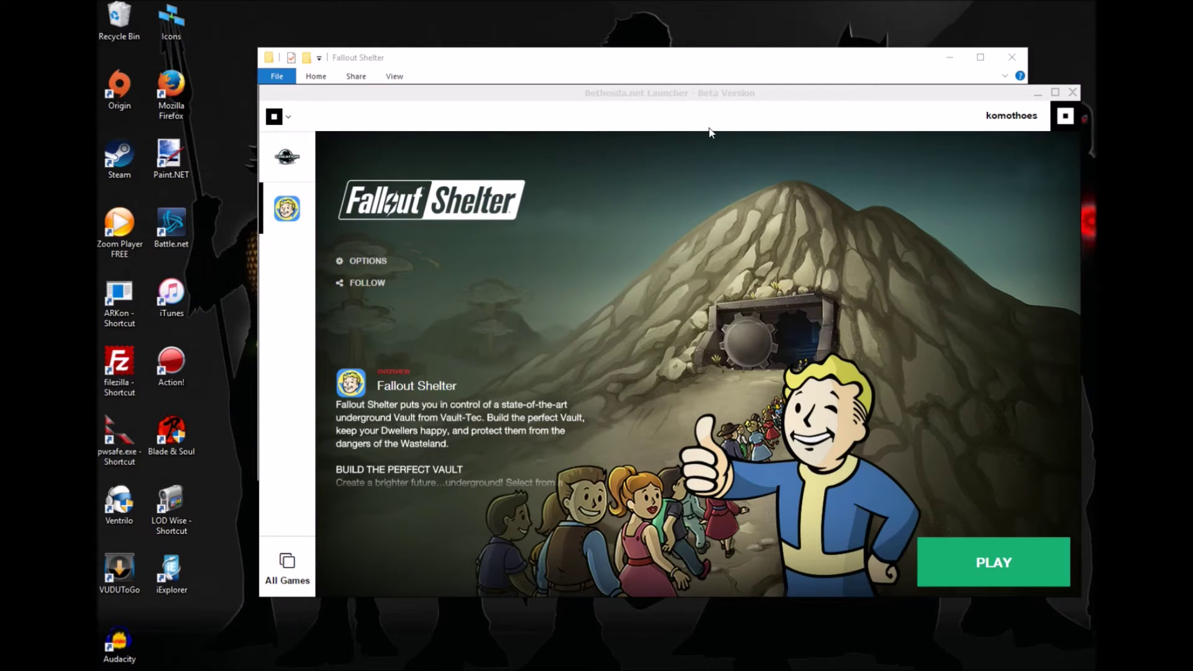
- Move the PC Vault1.sav and Vault1.sav.bkp into back up, replacing older copies and skipping the missing file
left_click(1038, 94)
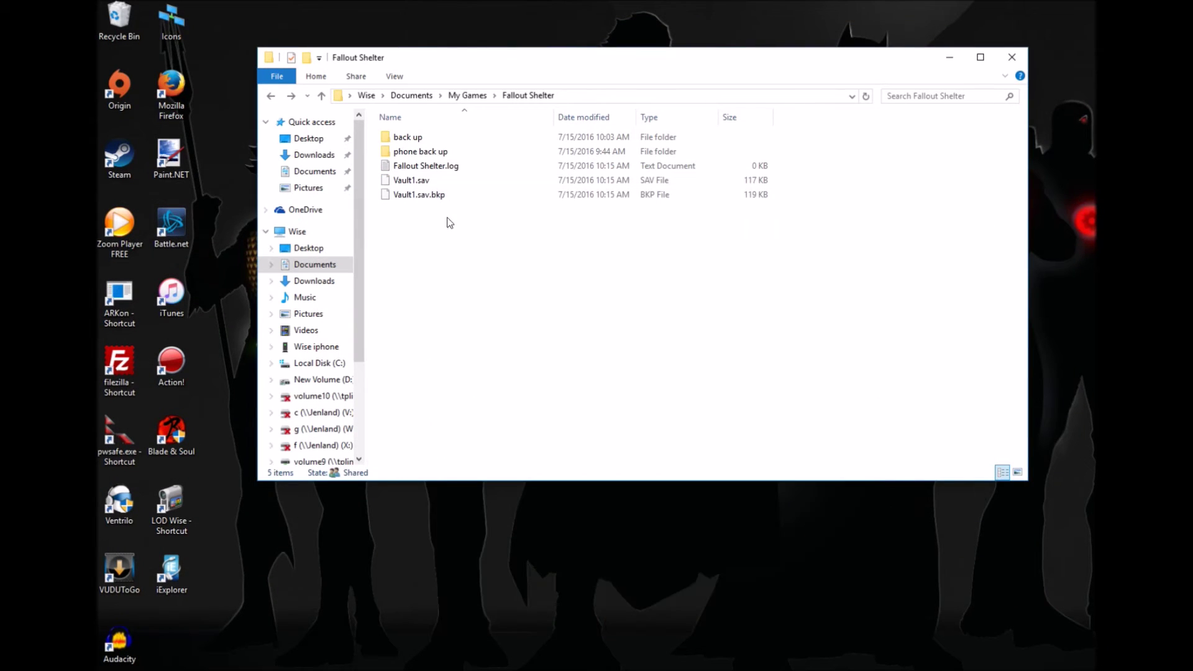
left_click_drag(450, 222, 442, 136)
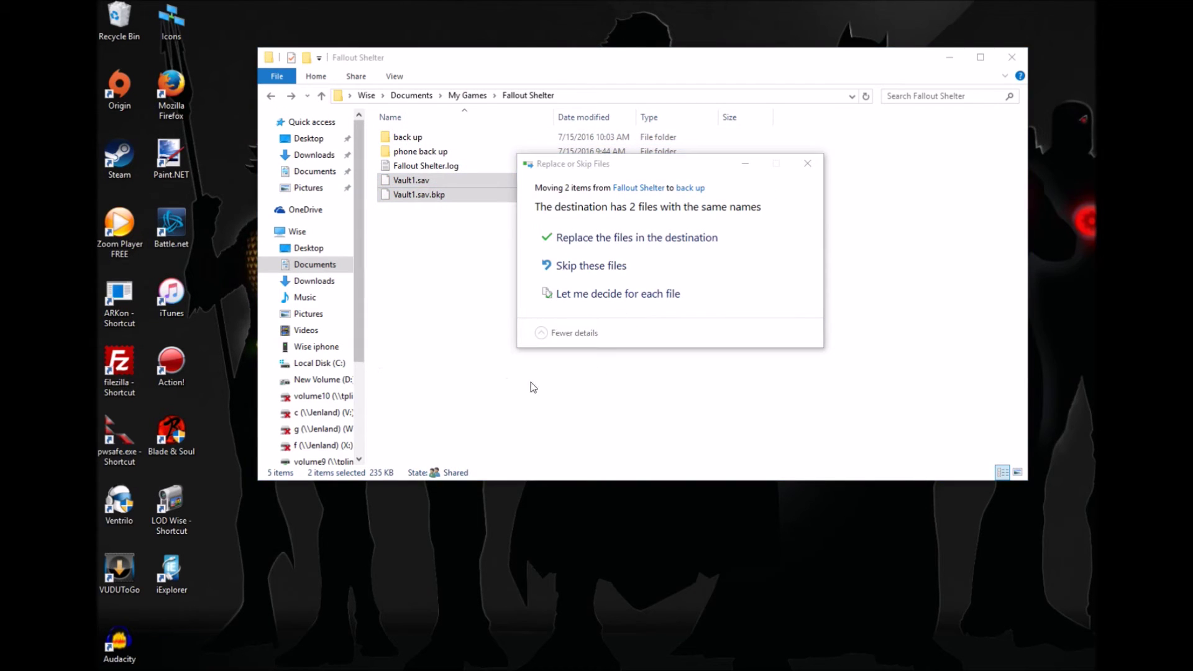
key("alt+Up")
key("Return")
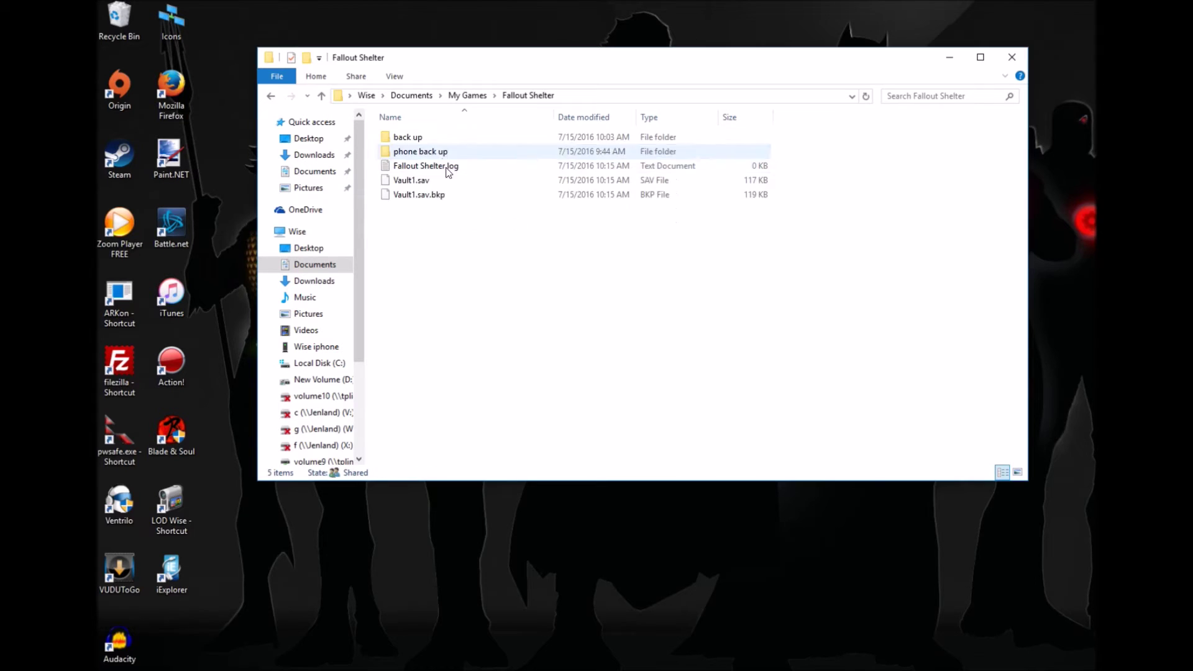
left_click_drag(435, 192, 431, 136)
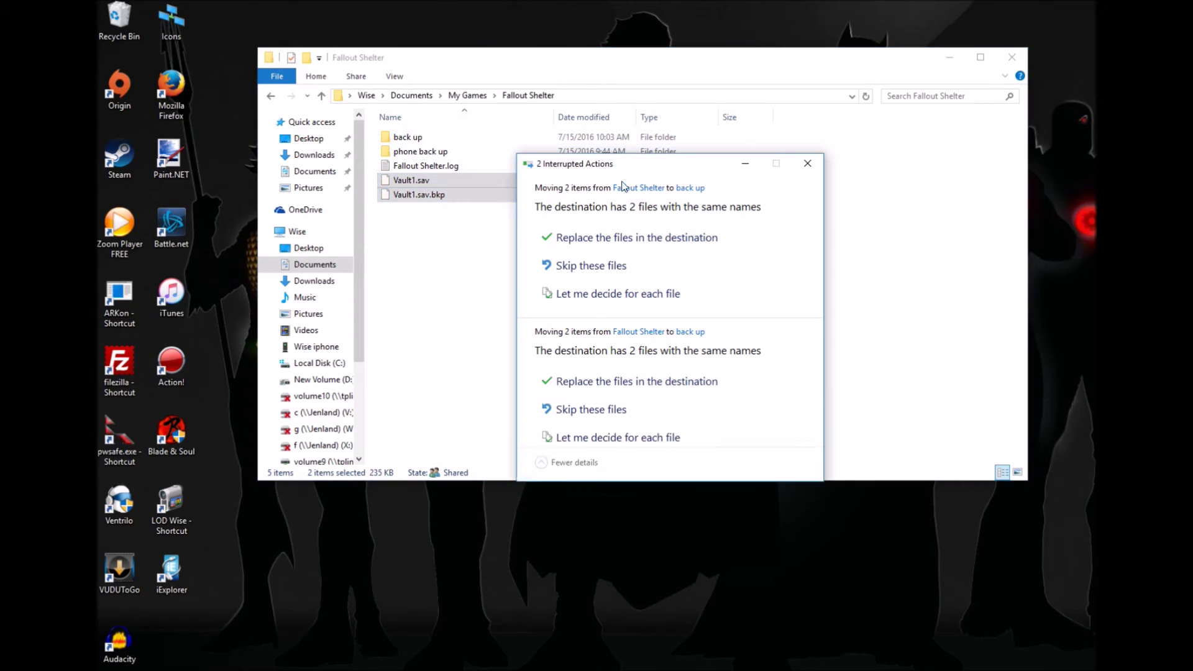
left_click(644, 242)
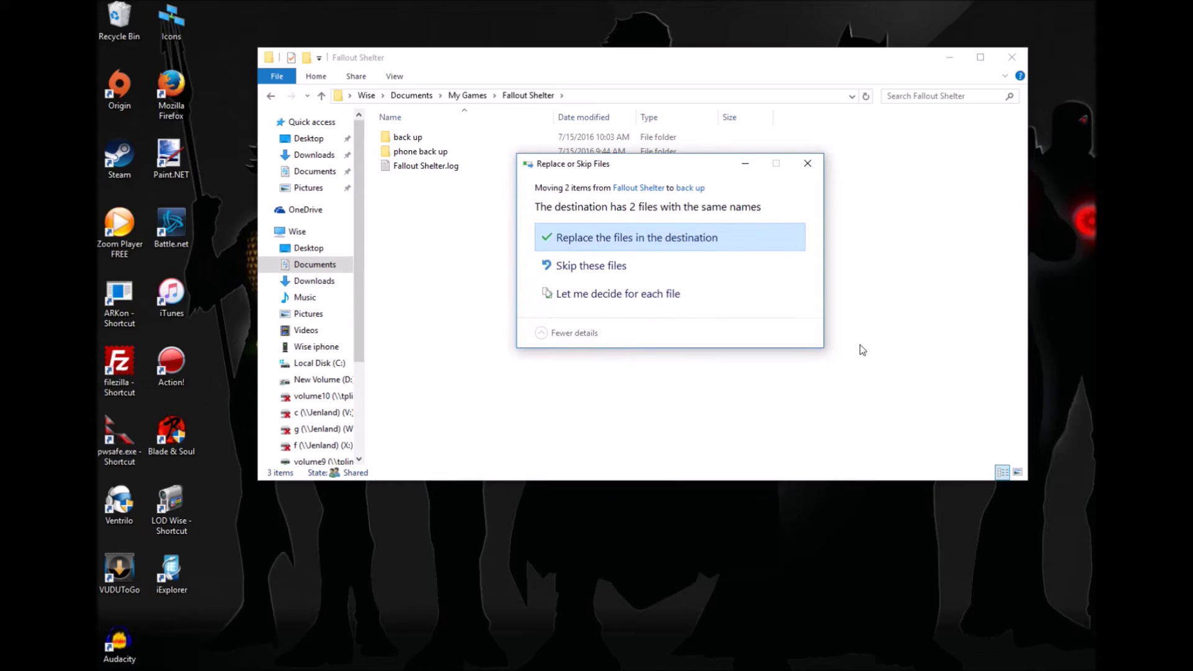
left_click(702, 239)
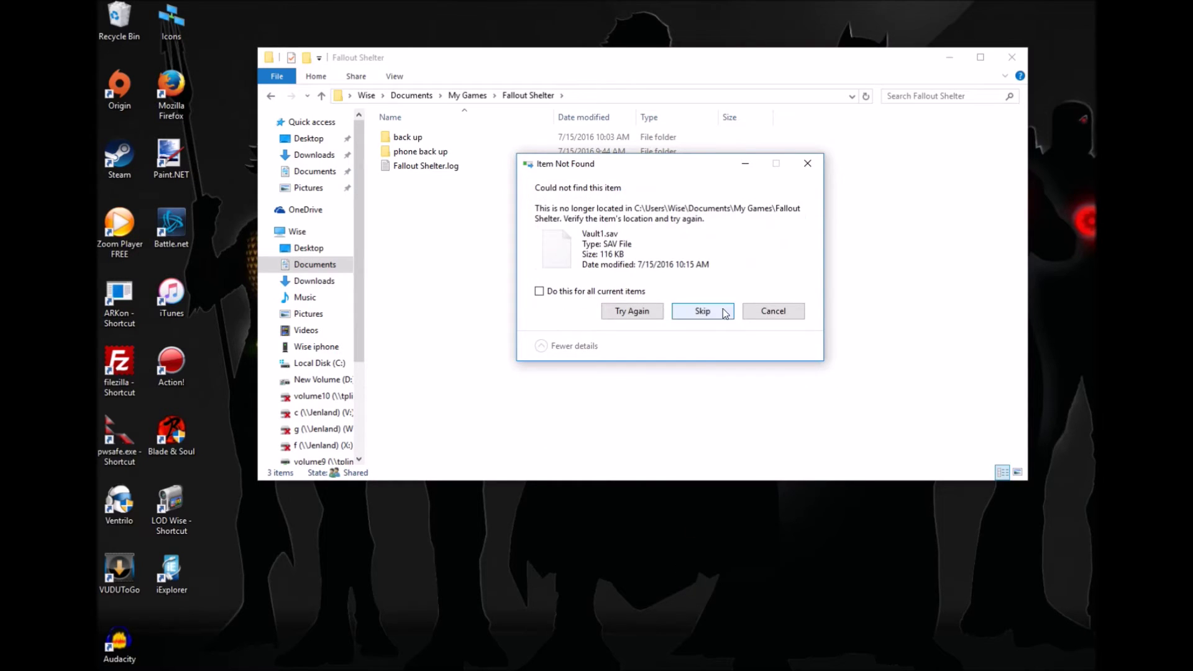
left_click(781, 314)
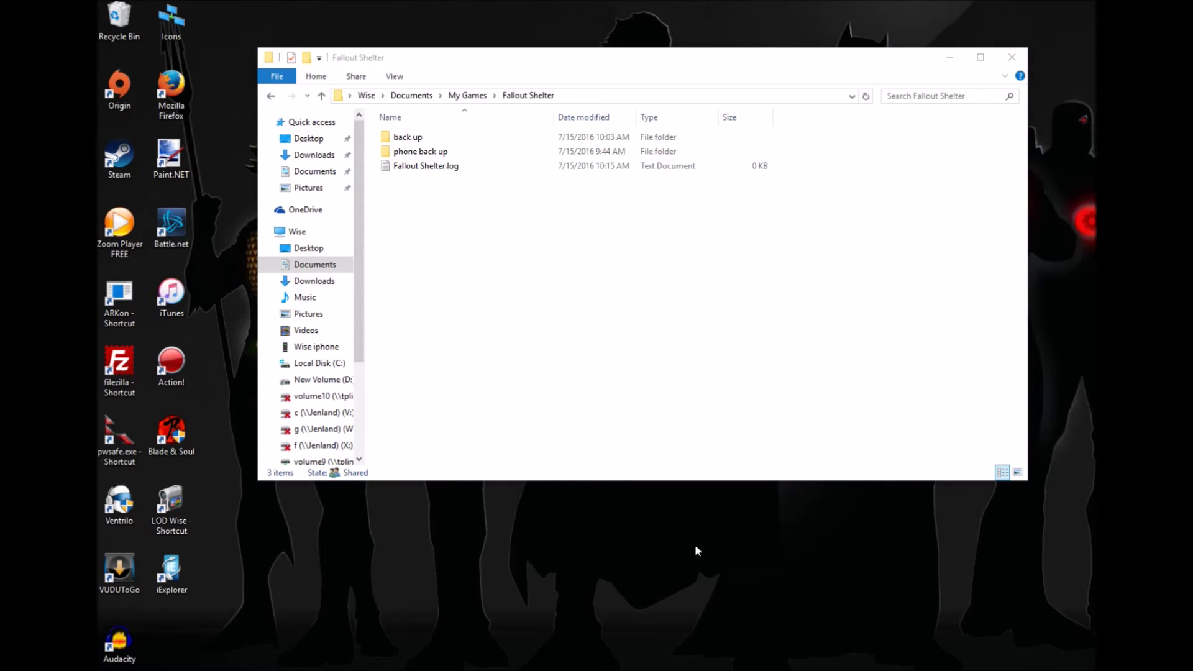
- Paste the 585 KB phone Vault1 saves from phone back up into Fallout Shelter and relaunch the game
double_click(401, 153)
left_click_drag(419, 140, 413, 132)
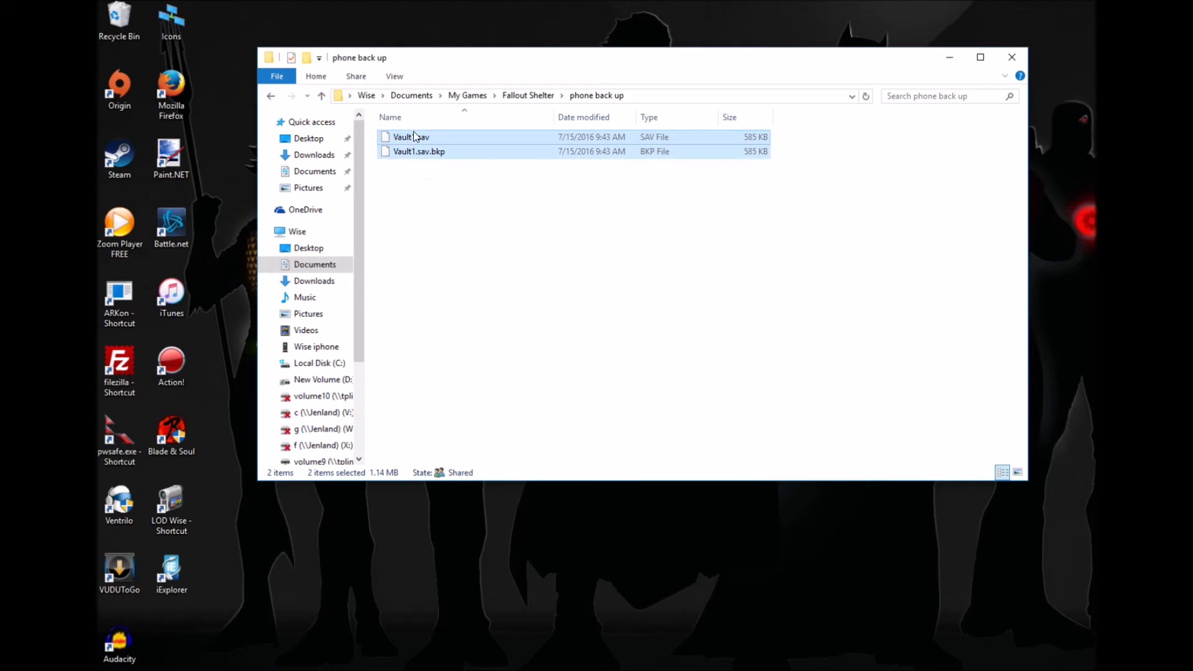
key("BackSpace")
key("ctrl+v")
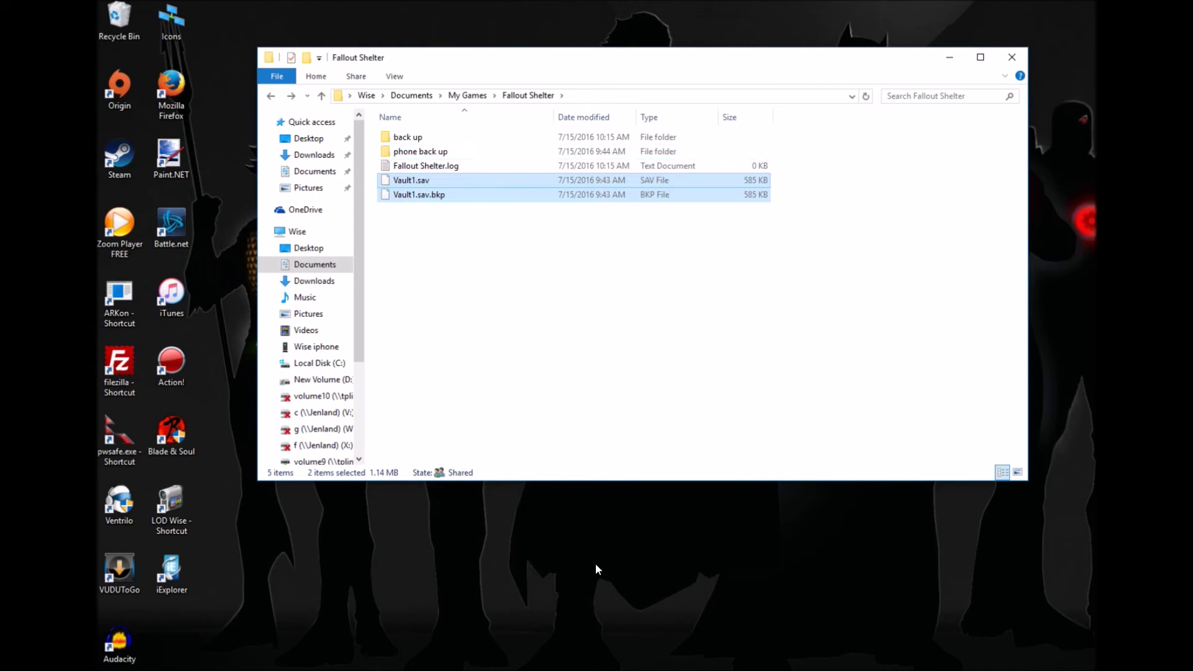
left_click(597, 566)
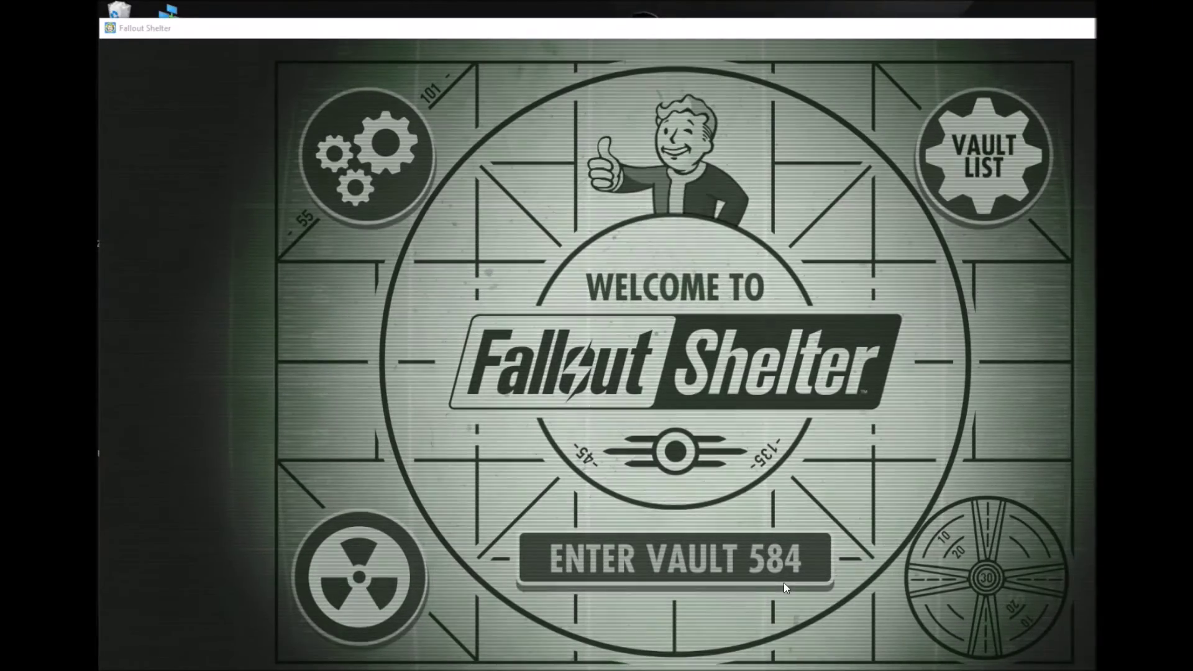
- Enter Vault 584 from the title screen and wait for the phone vault to load
left_click(802, 606)
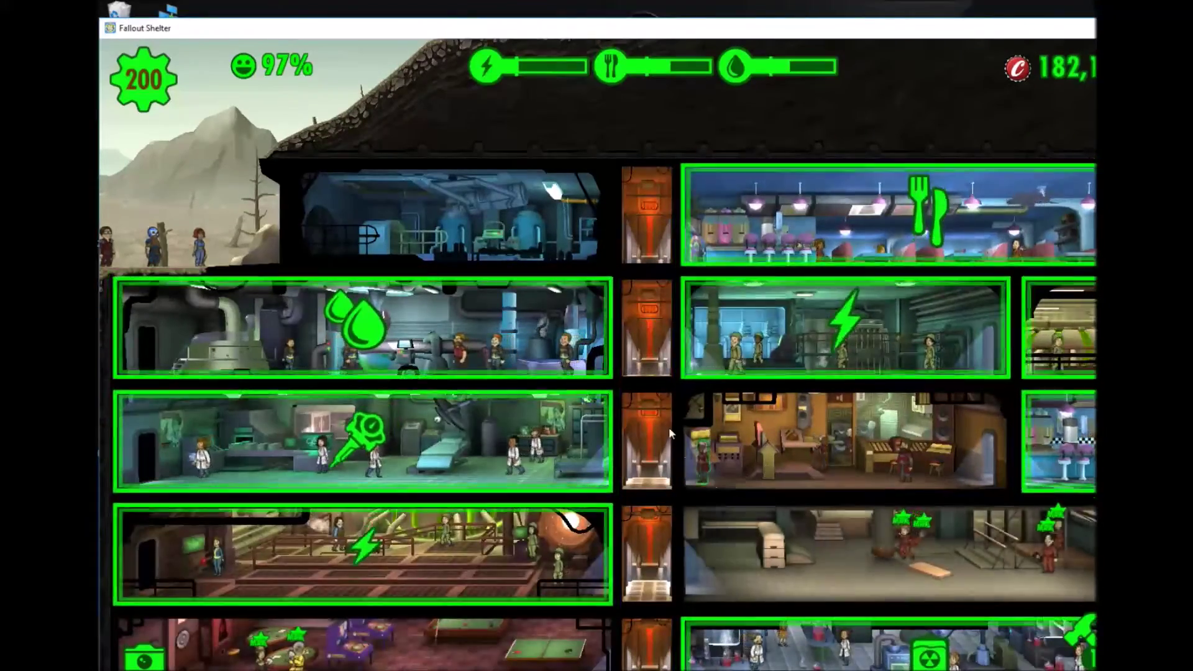
scroll(657, 222, "down", 5)
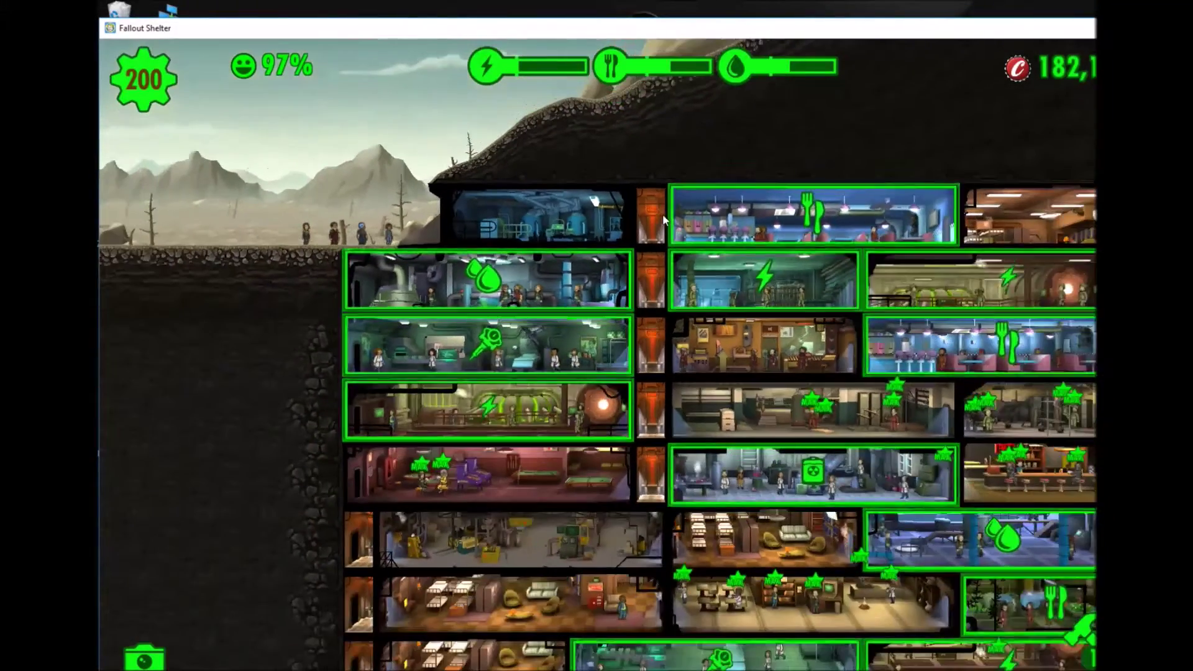
left_click_drag(255, 623, 165, 377)
left_click_drag(181, 568, 185, 354)
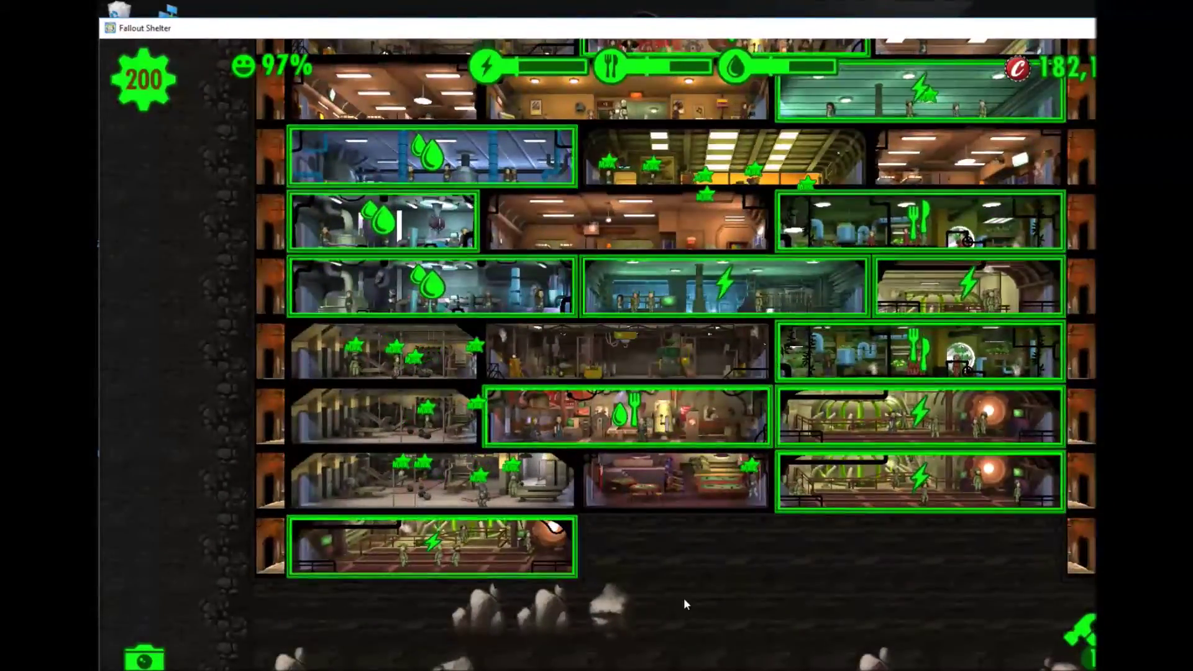
left_click_drag(222, 184, 245, 367)
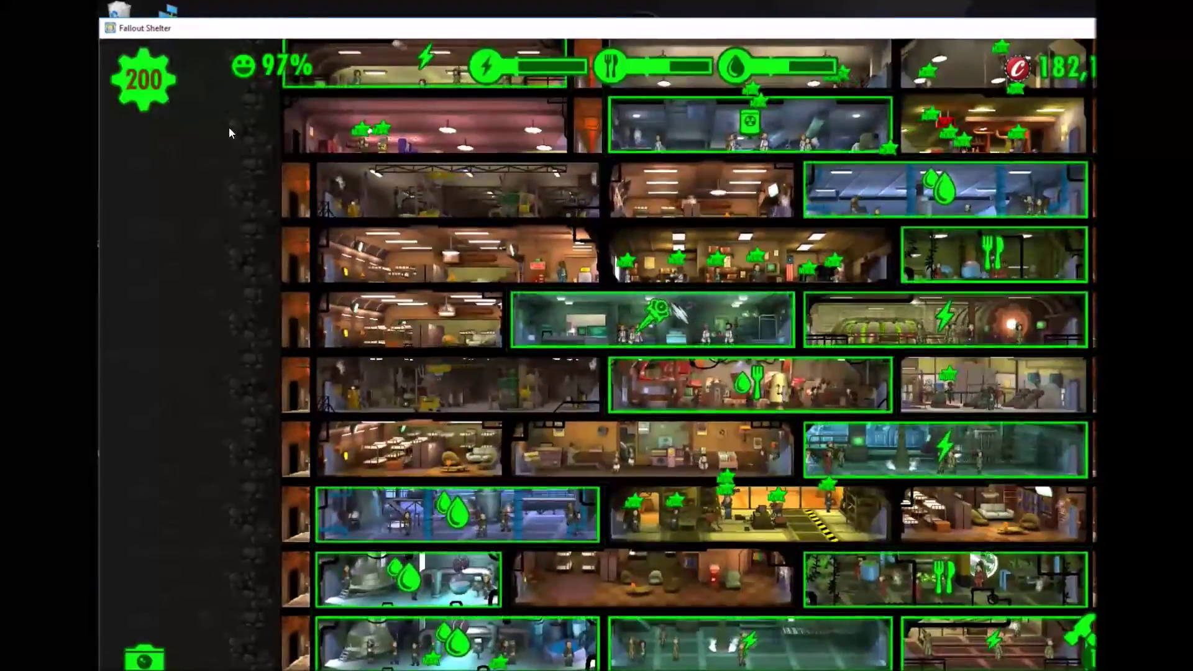
left_click_drag(229, 127, 261, 408)
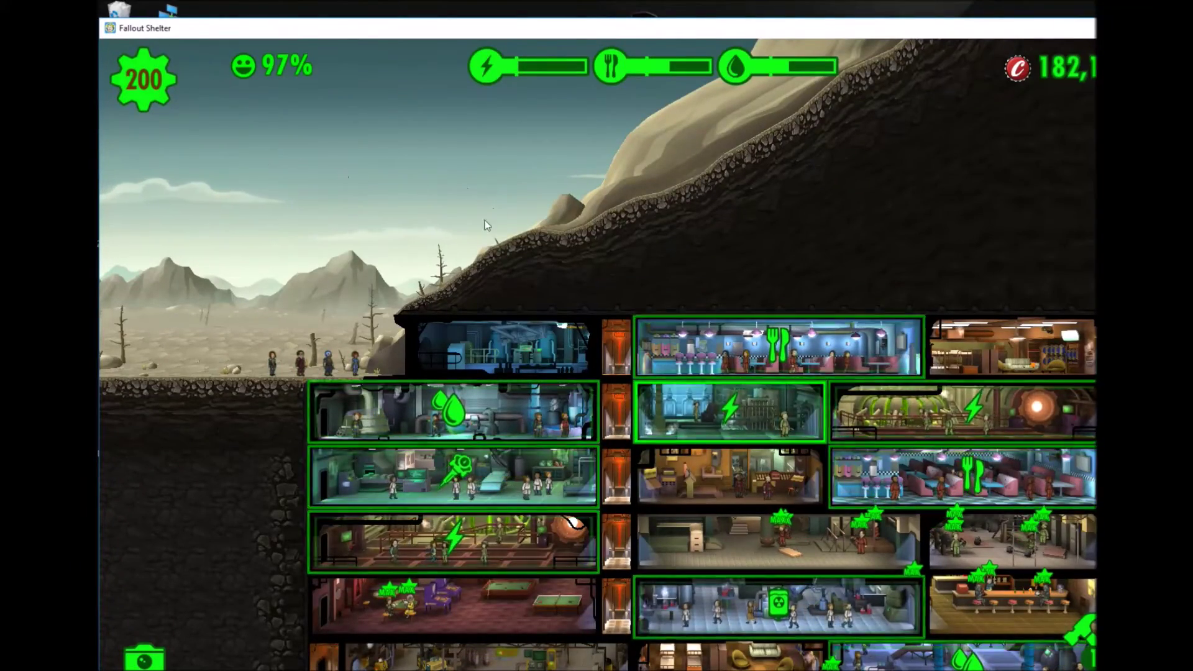
left_click(164, 350)
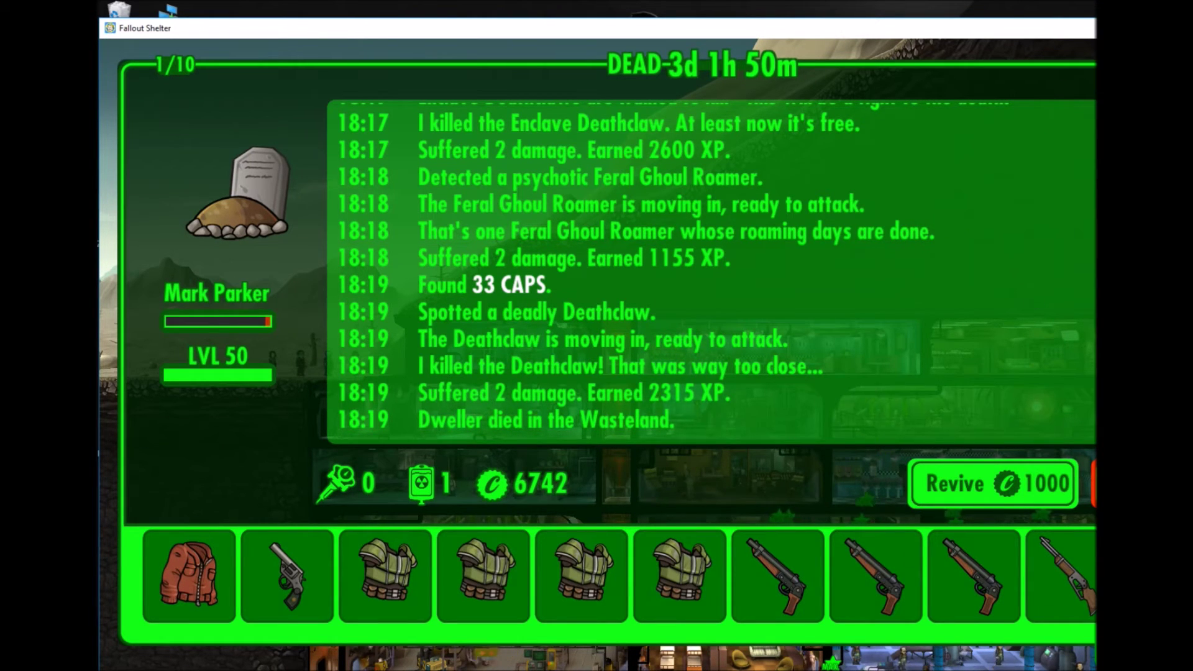
key("Escape")
left_click_drag(883, 262, 723, 132)
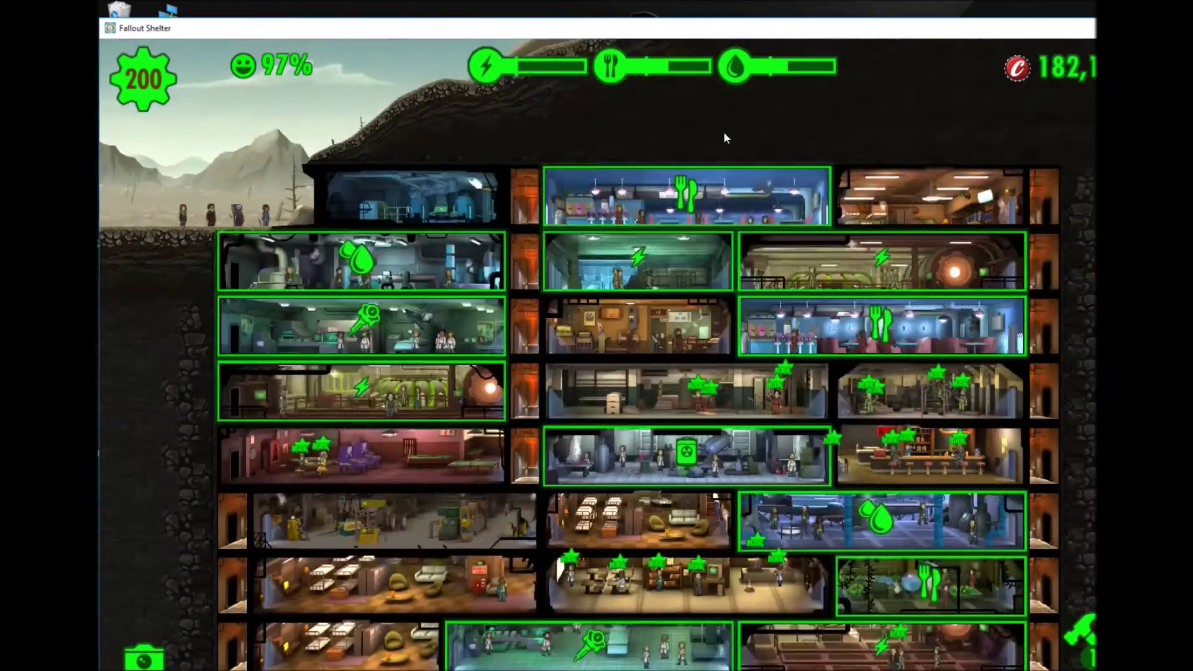
left_click_drag(253, 536, 235, 377)
left_click_drag(226, 461, 195, 200)
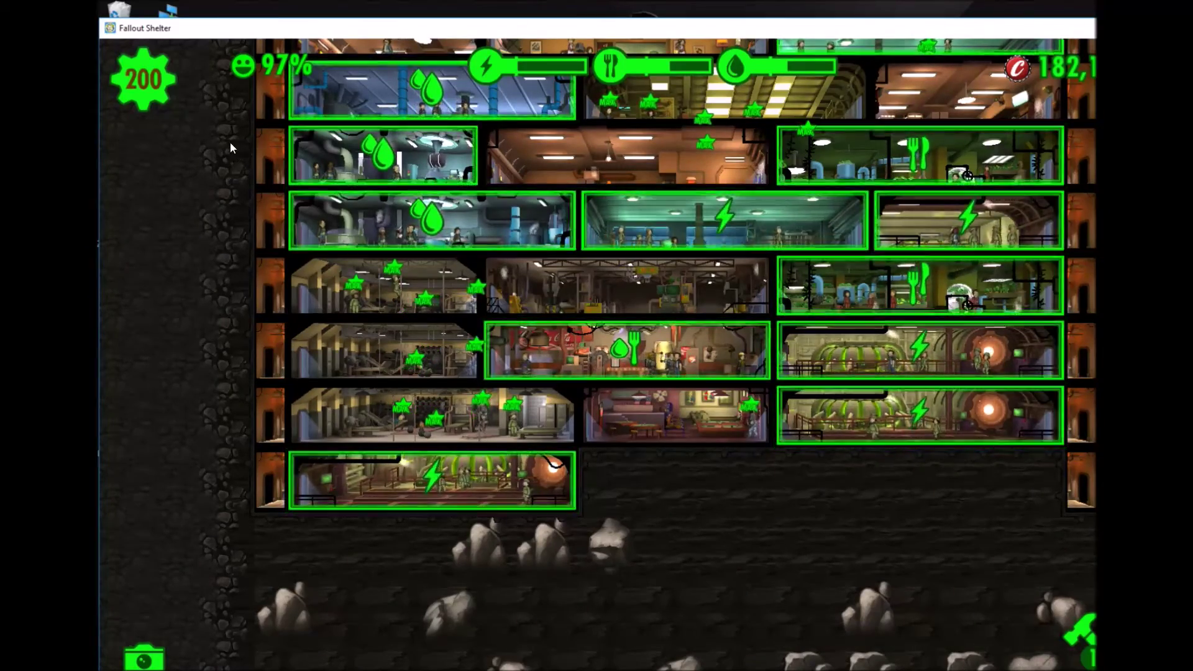
left_click_drag(230, 142, 215, 314)
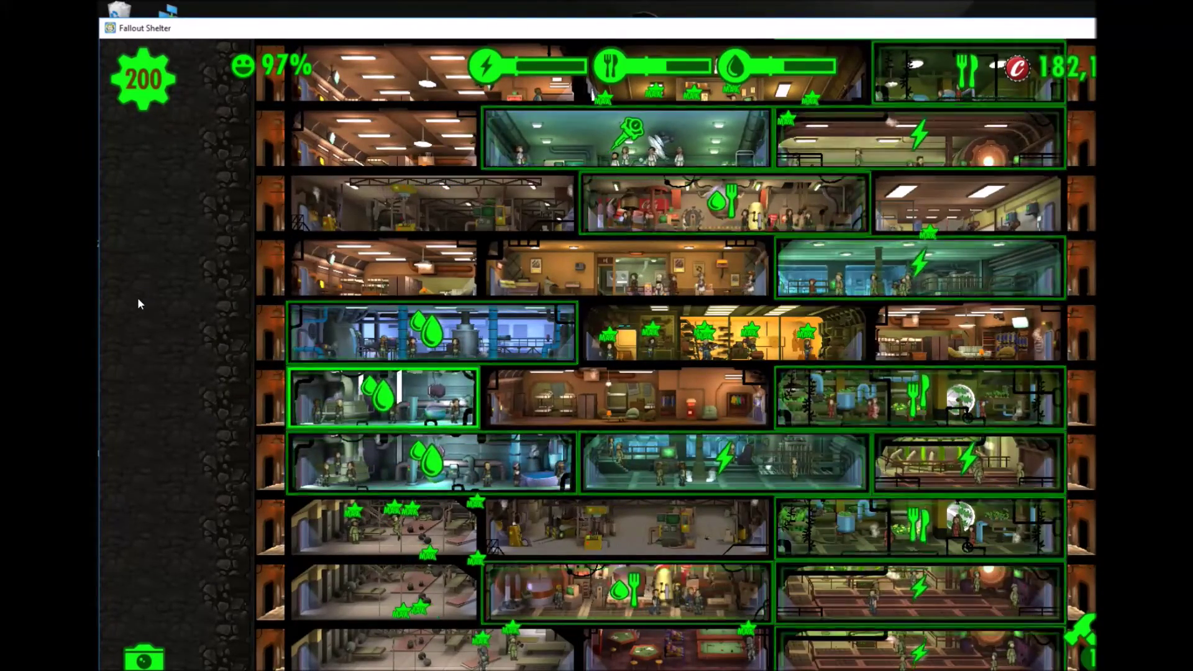
scroll(144, 301, "up", 3)
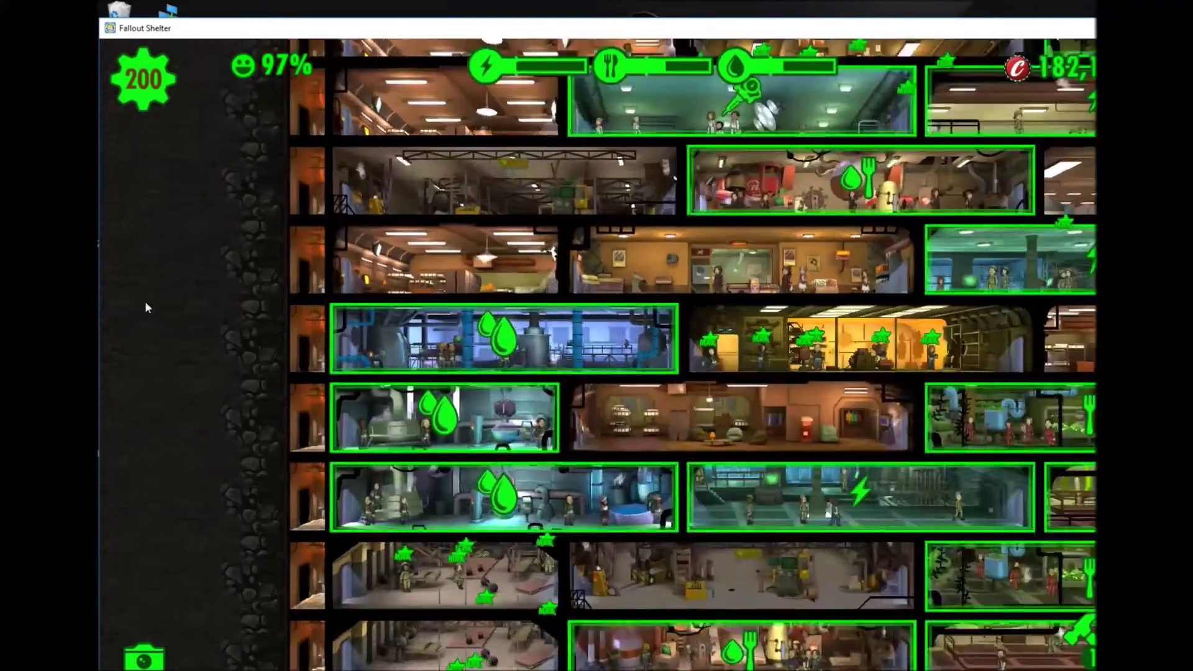
scroll(188, 292, "down", 3)
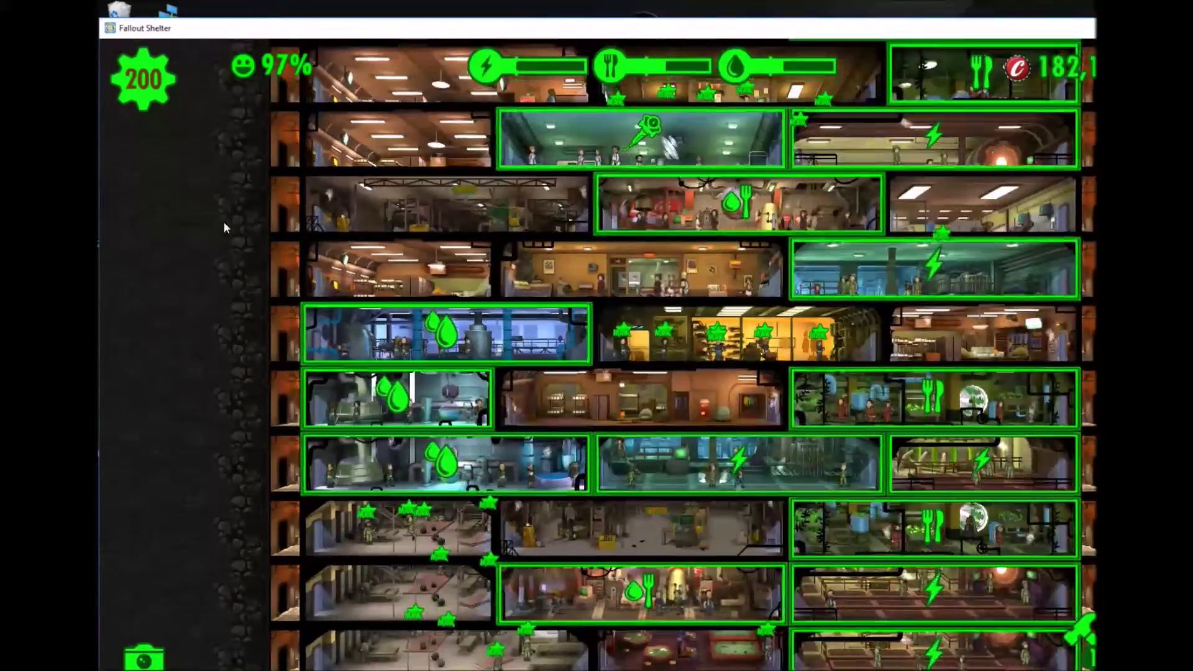
left_click_drag(224, 221, 174, 479)
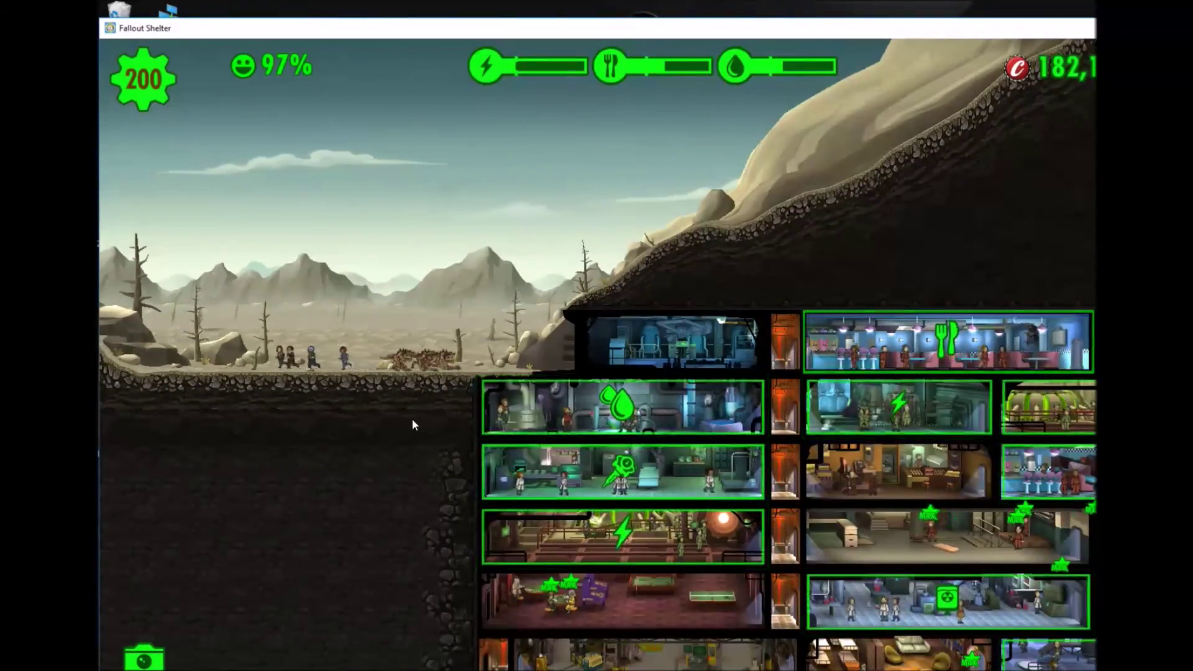
left_click_drag(412, 419, 336, 392)
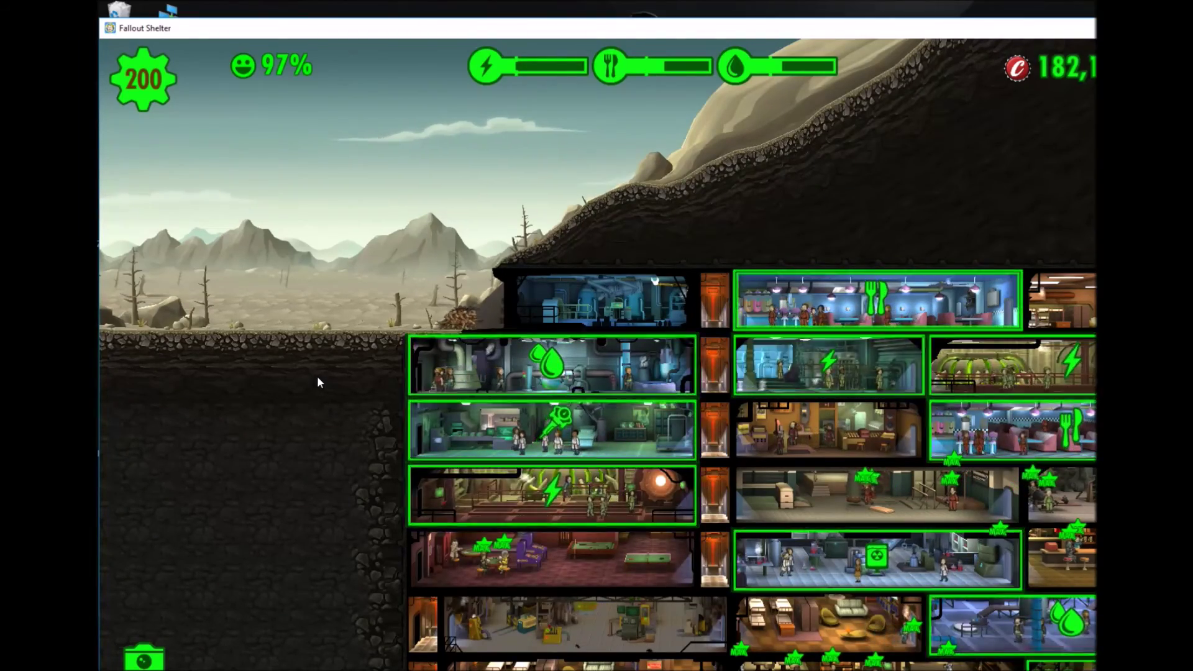
scroll(315, 369, "up", 1)
scroll(314, 368, "down", 1)
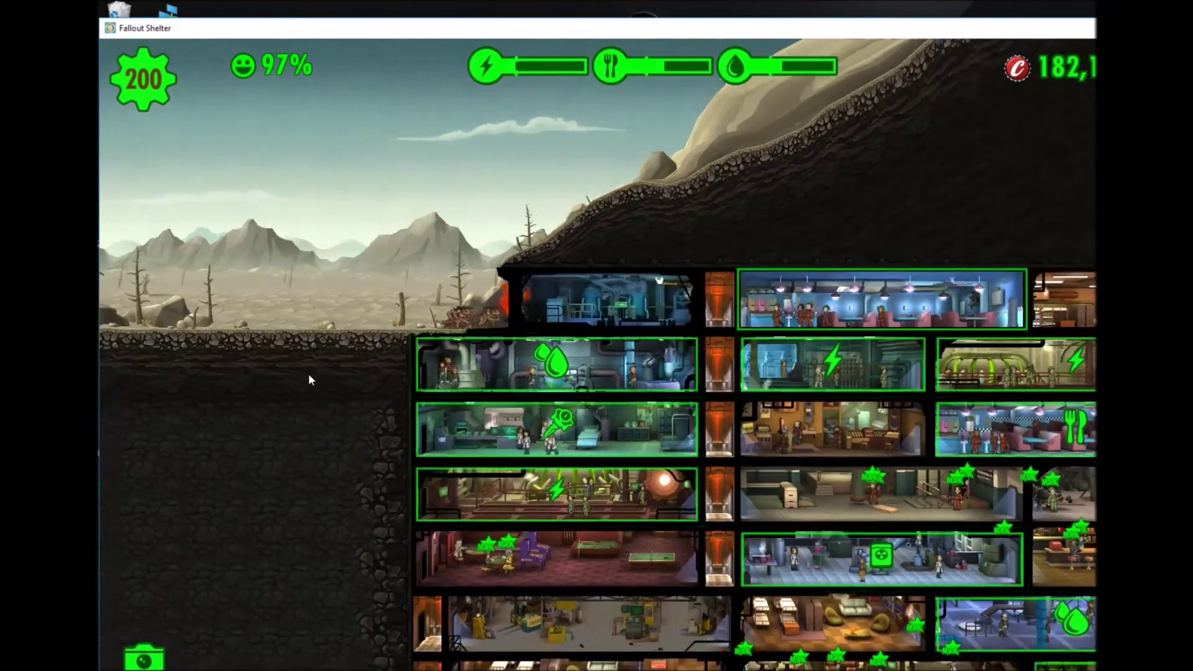